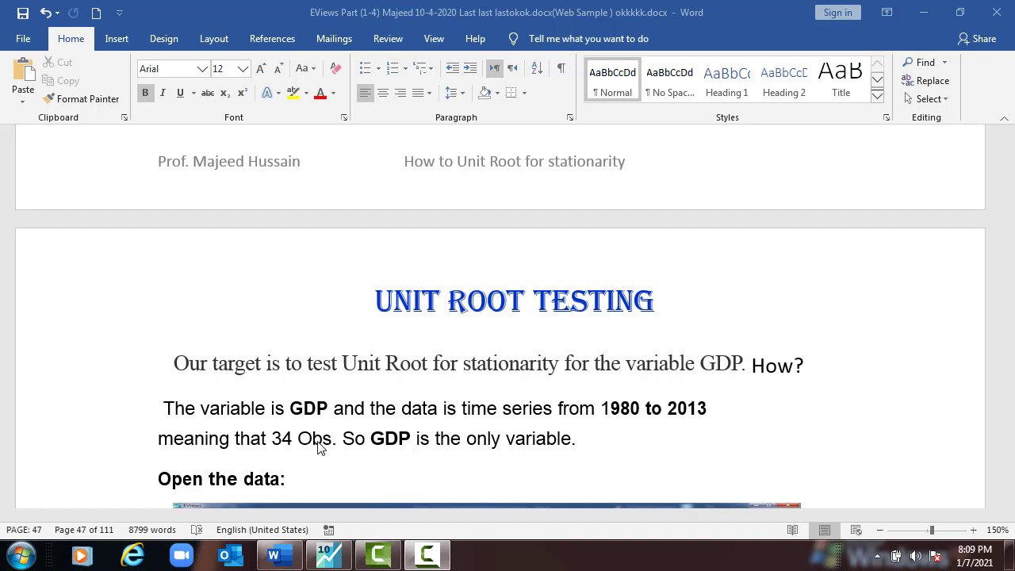
# Open the gdp series spreadsheet in the Testing Lag Length Criteria workfile, from 1980 onward
pyautogui.click(328, 555)
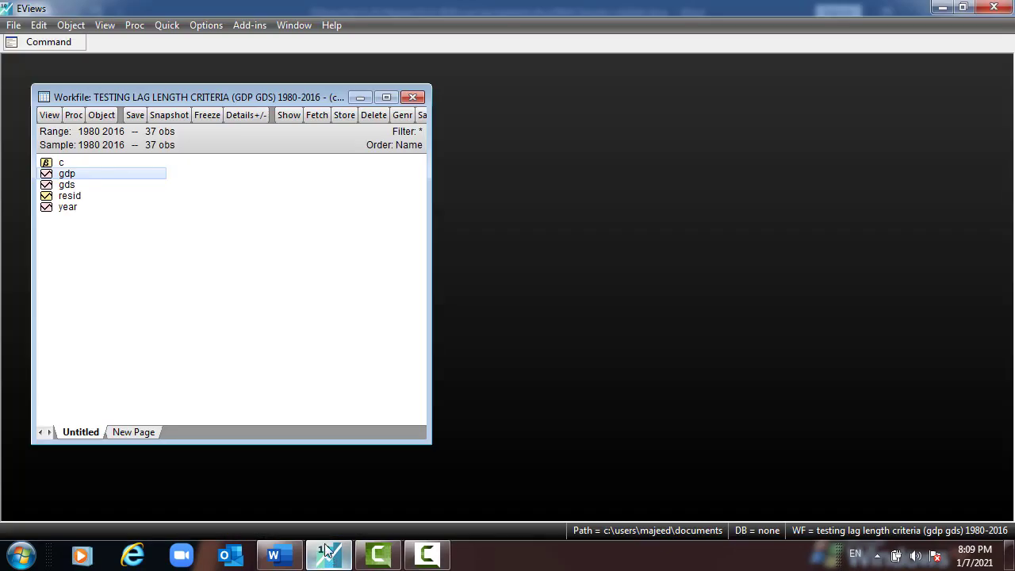
pyautogui.doubleClick(67, 173)
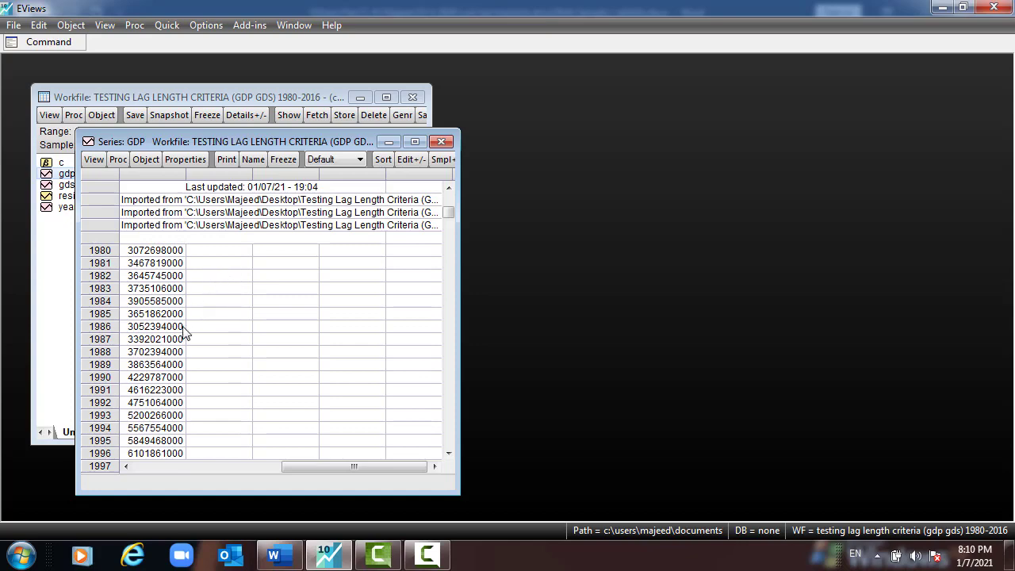
# Go back to the Word document at the ADF's three shapes on page 48
pyautogui.click(296, 558)
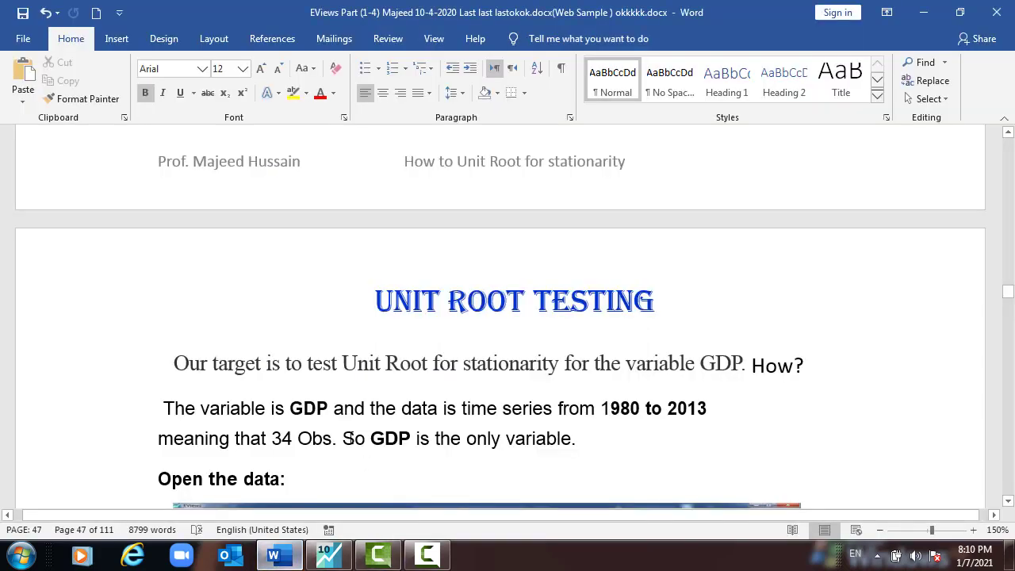
pyautogui.scroll(10, 340, 432)
pyautogui.scroll(15, 340, 435)
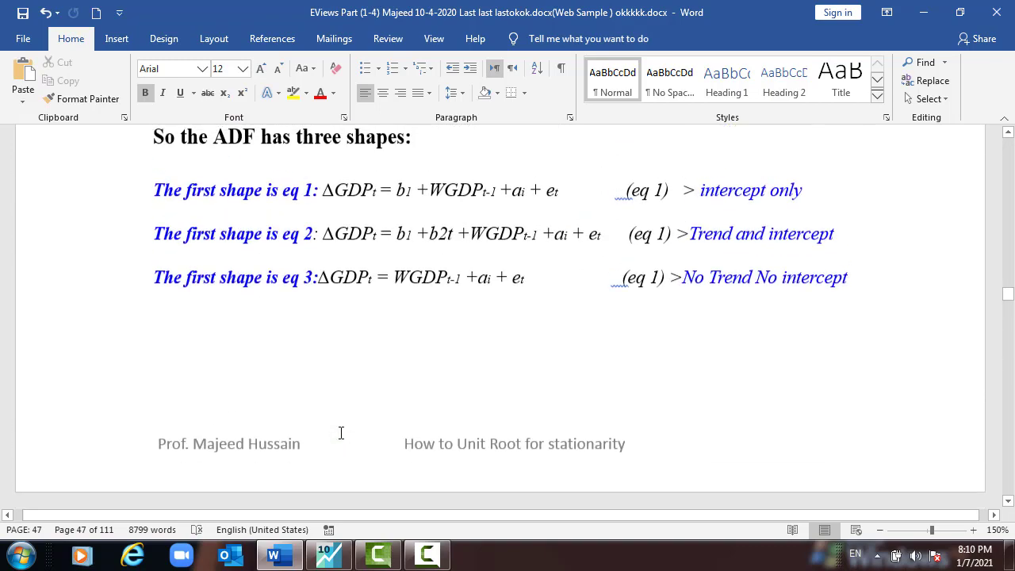
pyautogui.scroll(-5, 340, 432)
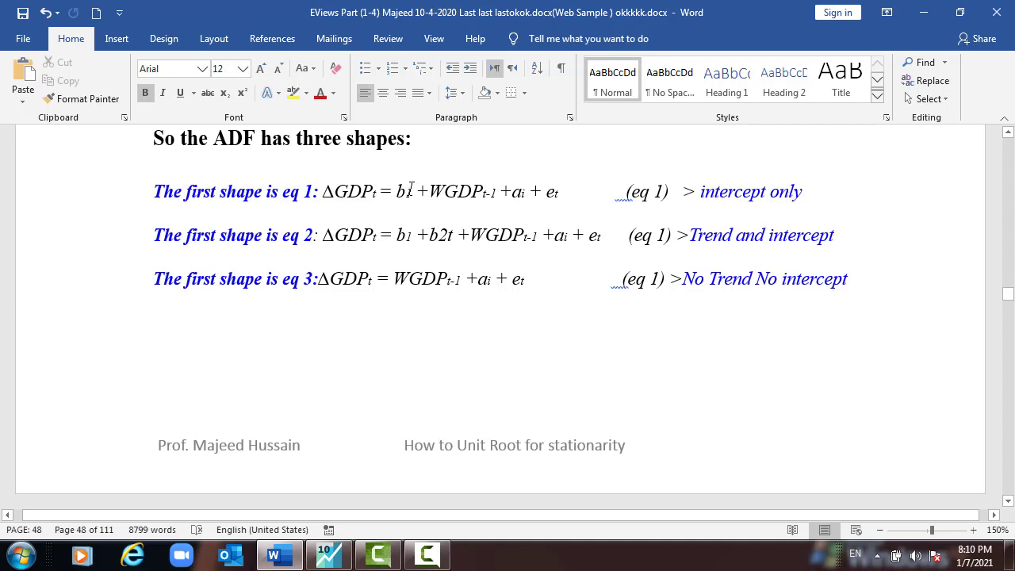
# Highlight the b1 term, Trend and intercept label, b2t term, then the eq 1 and eq 2 lines
pyautogui.moveTo(412, 192); pyautogui.dragTo(398, 195)
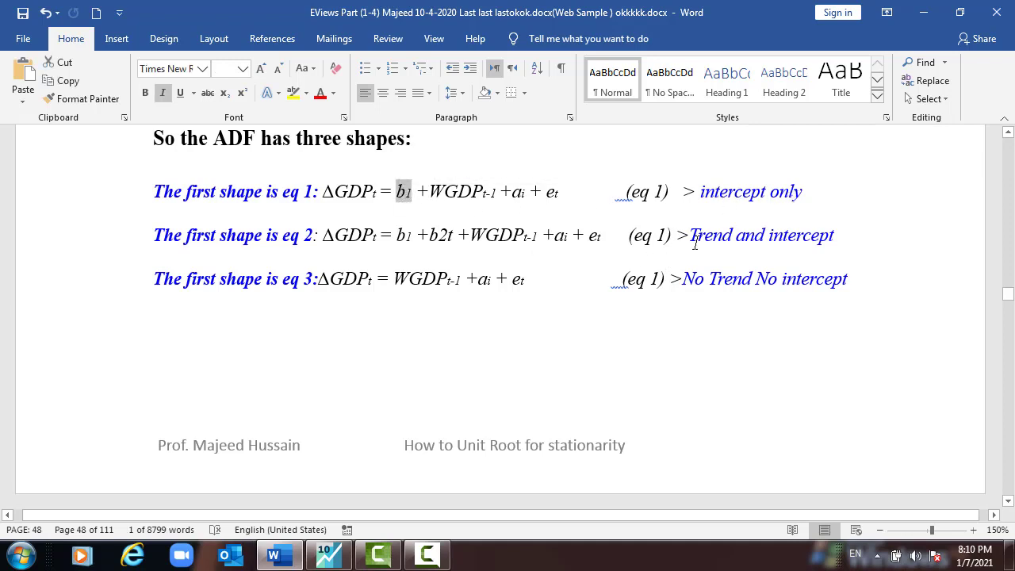
pyautogui.moveTo(689, 235); pyautogui.dragTo(834, 238)
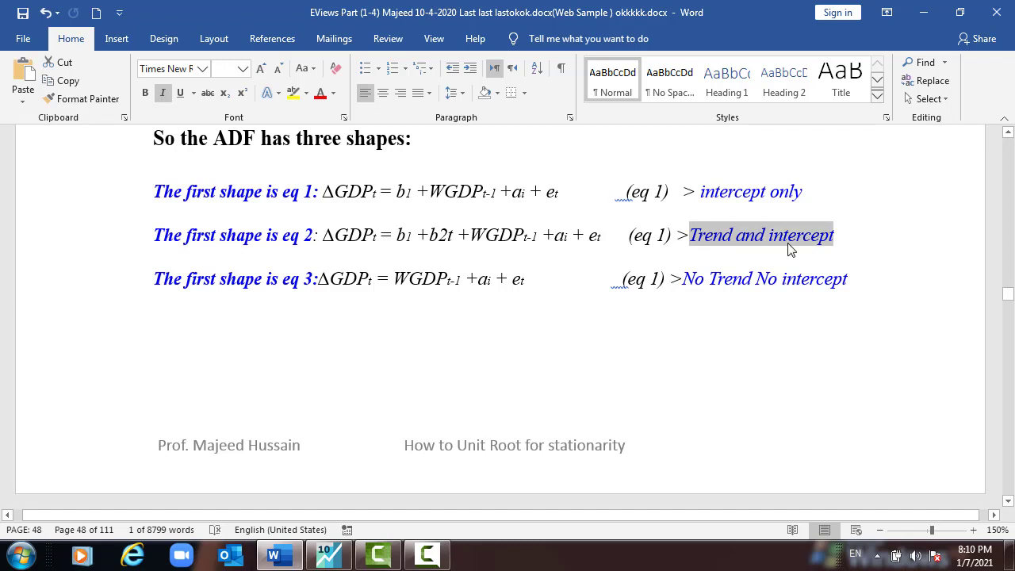
pyautogui.moveTo(396, 237); pyautogui.dragTo(453, 236)
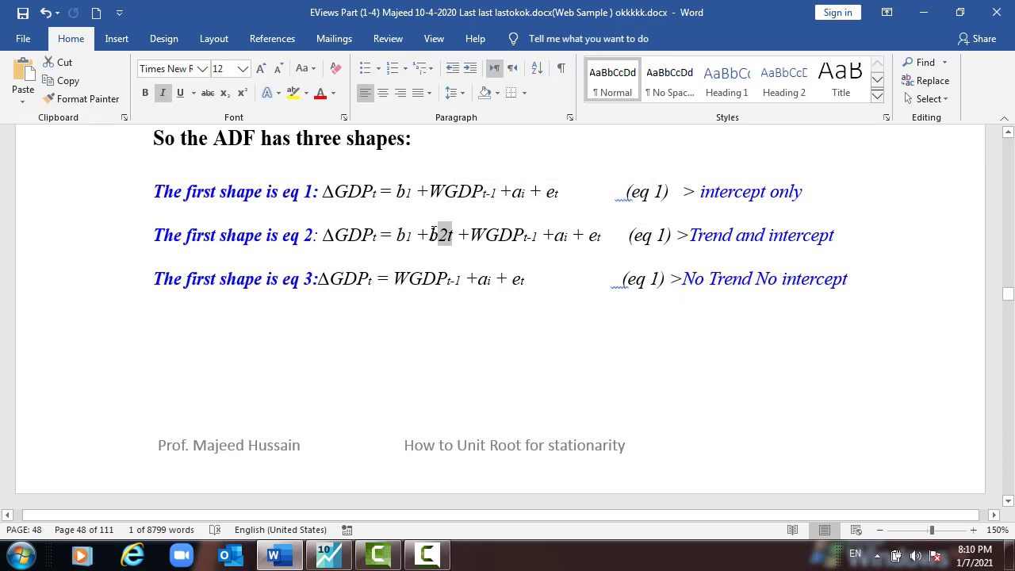
pyautogui.click(409, 235)
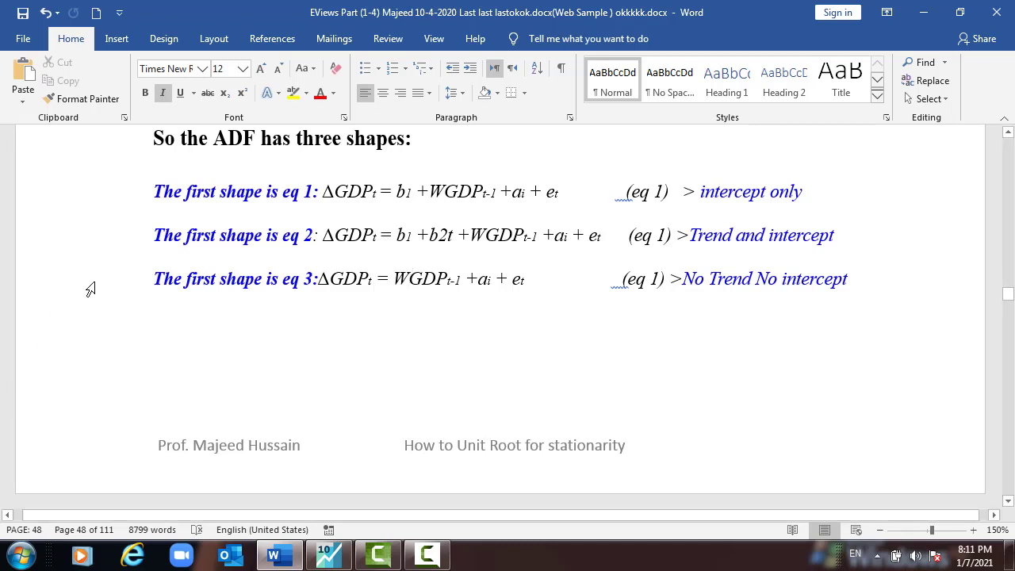
pyautogui.moveTo(156, 188); pyautogui.dragTo(753, 274)
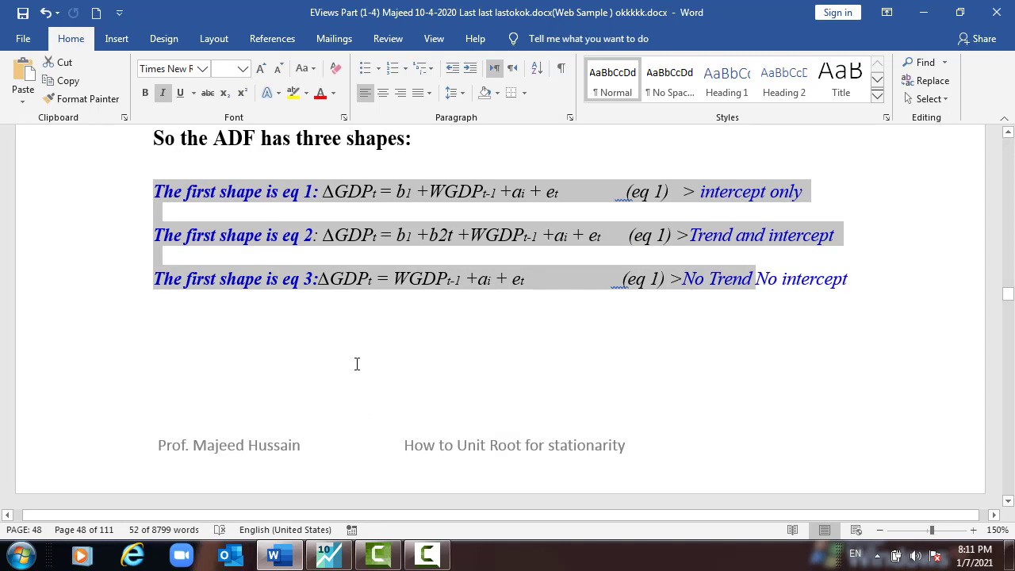
pyautogui.scroll(-6, 357, 360)
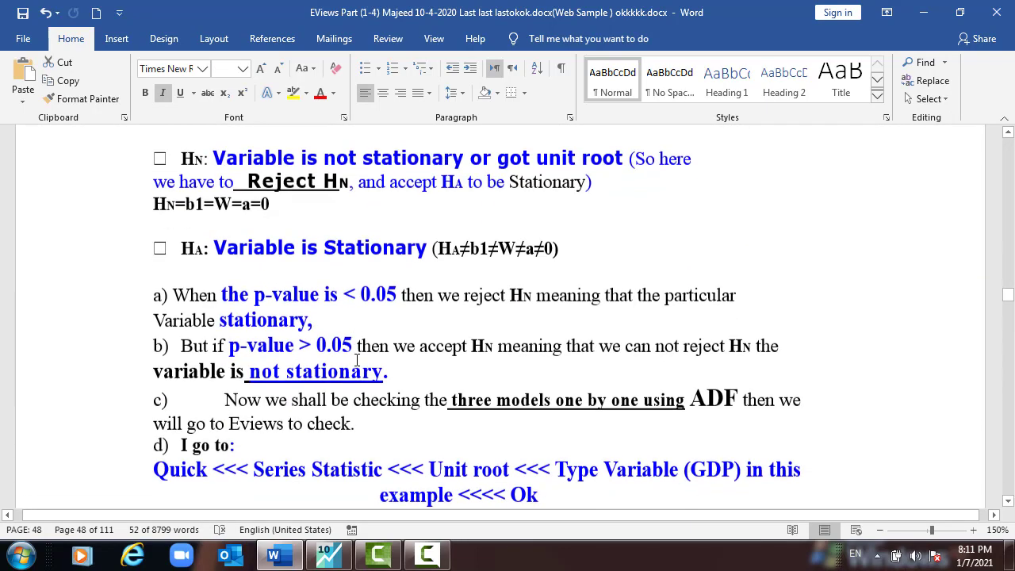
pyautogui.scroll(3, 356, 360)
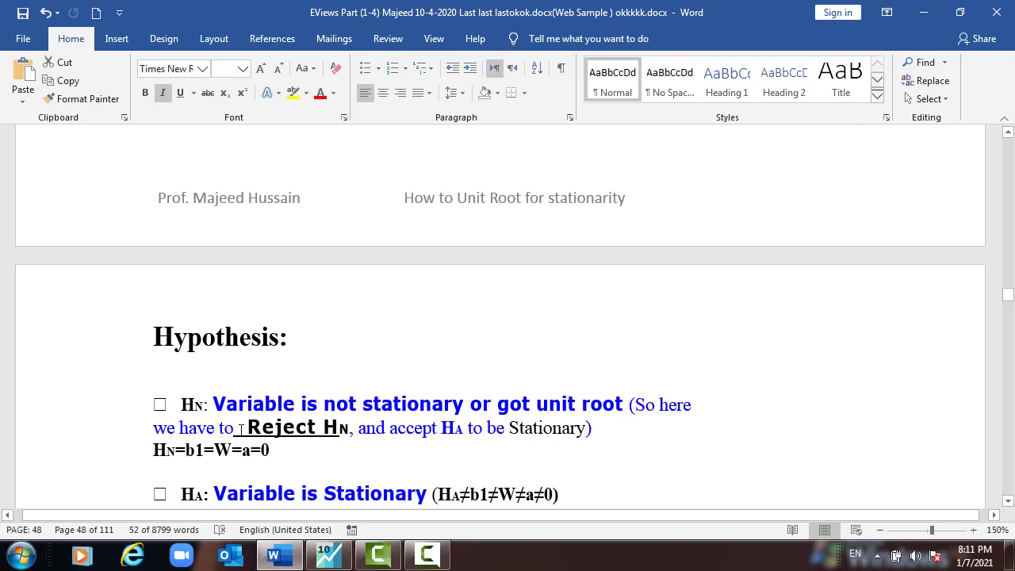
pyautogui.moveTo(402, 429); pyautogui.dragTo(503, 435)
pyautogui.scroll(8, 278, 455)
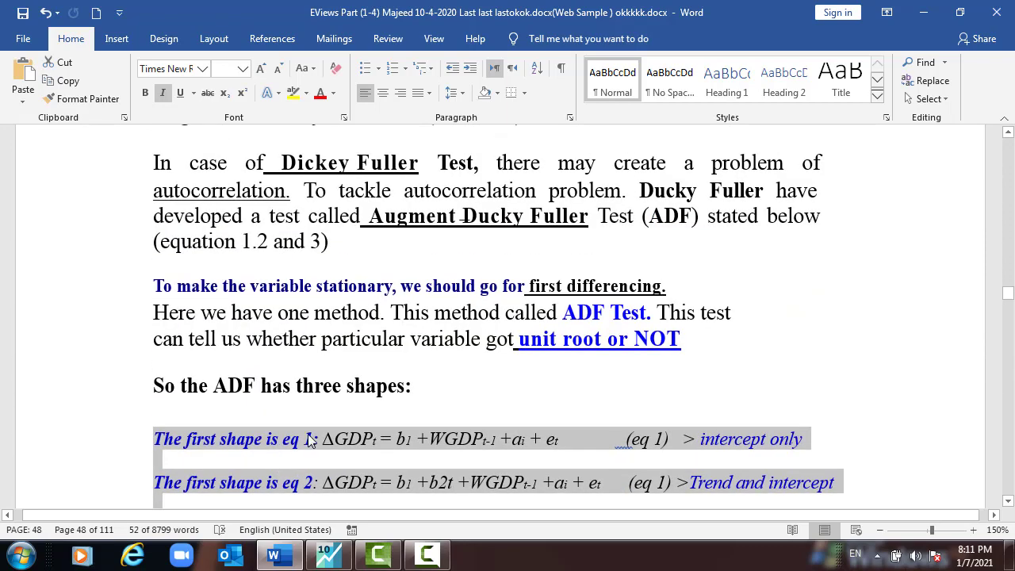
pyautogui.click(308, 440)
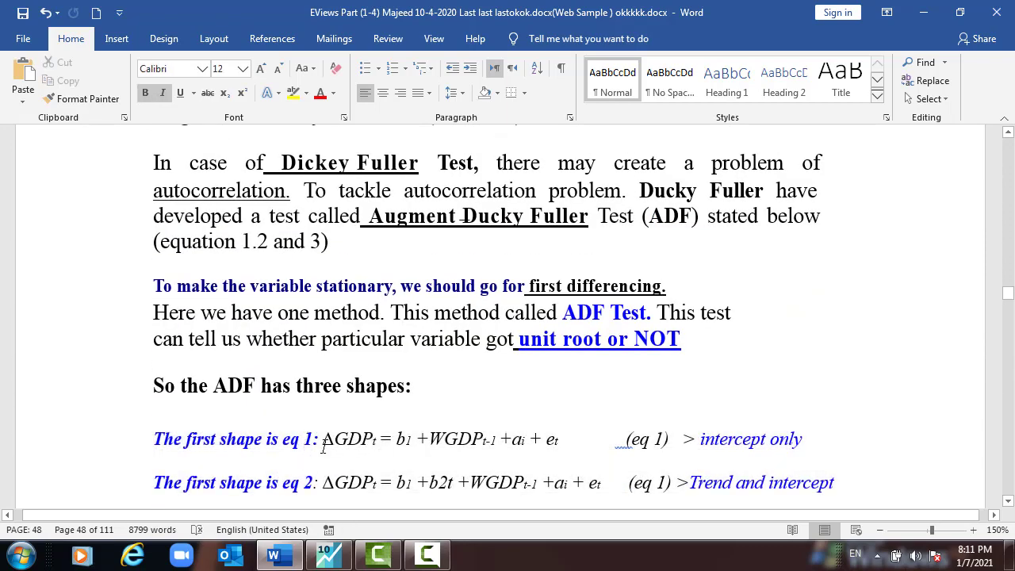
# Highlight the ai term and the W coefficient in ADF equation 1
pyautogui.scroll(-3, 323, 445)
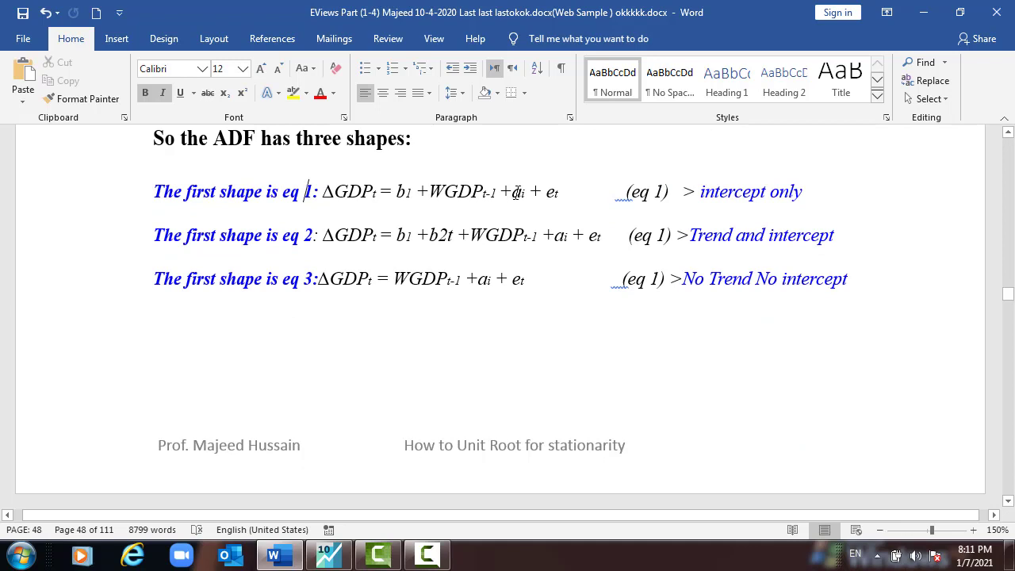
pyautogui.moveTo(512, 193); pyautogui.dragTo(523, 192)
pyautogui.moveTo(429, 193); pyautogui.dragTo(406, 193)
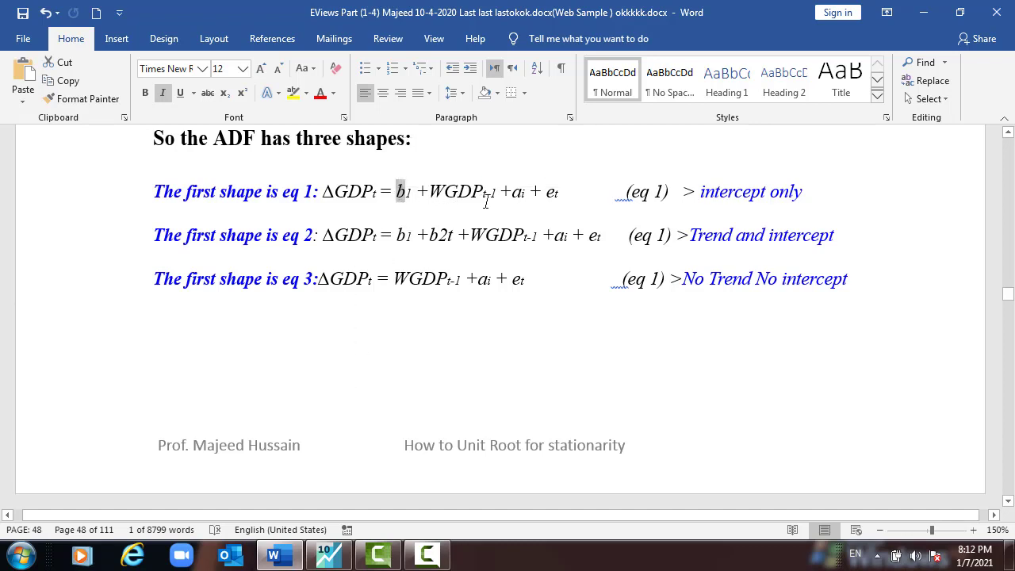
pyautogui.moveTo(530, 192); pyautogui.dragTo(519, 193)
pyautogui.moveTo(446, 193); pyautogui.dragTo(429, 193)
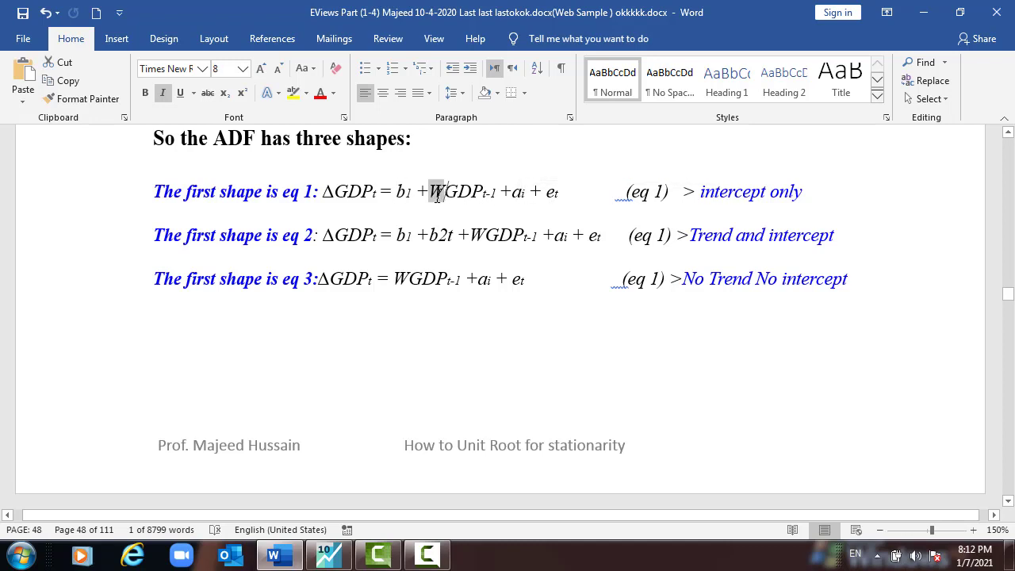
pyautogui.click(523, 193)
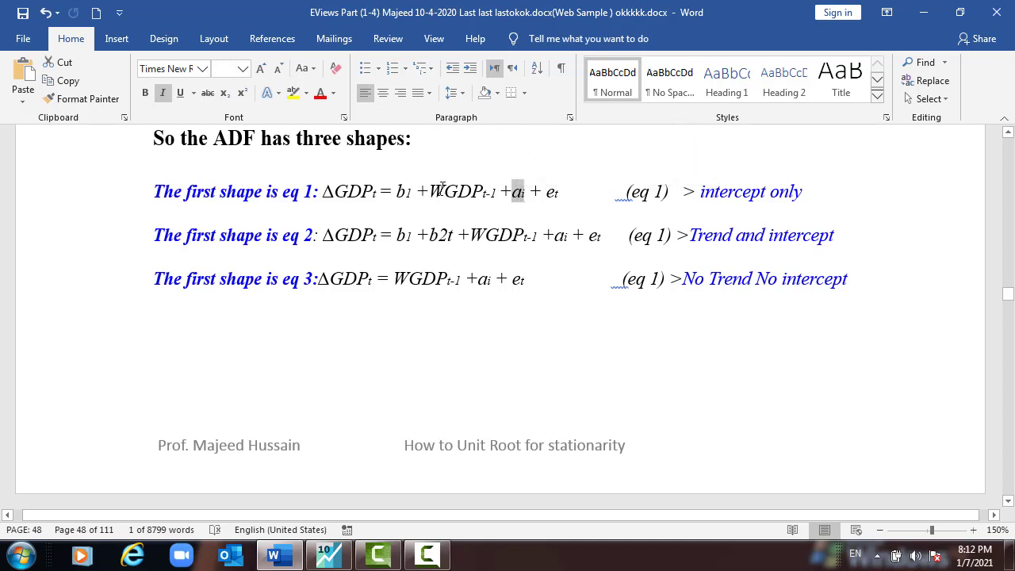
# Move down to page 49's unit root hypotheses and 0.05 p-value rule
pyautogui.moveTo(442, 186); pyautogui.dragTo(430, 188)
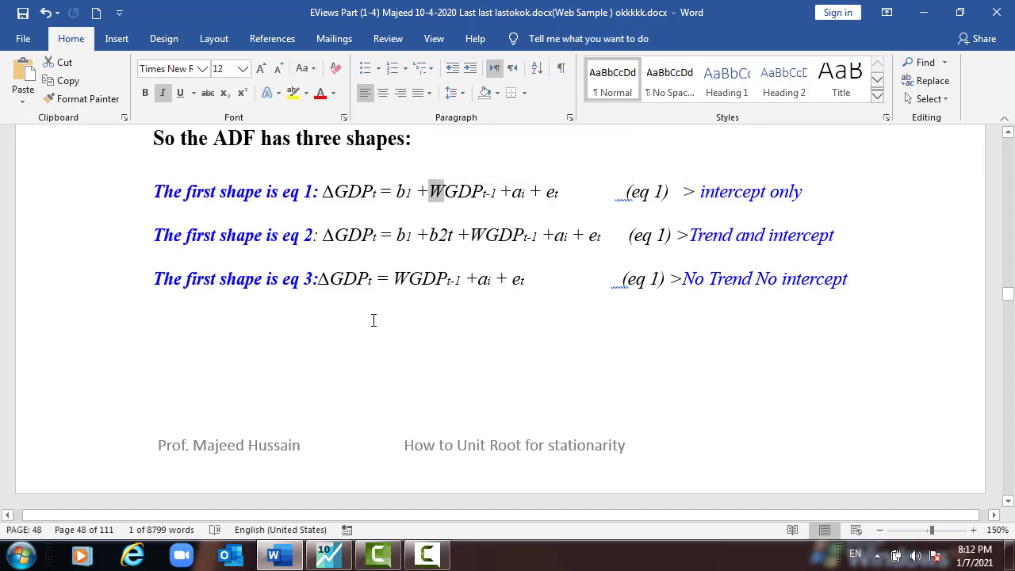
pyautogui.scroll(-3, 386, 325)
pyautogui.scroll(-8, 386, 325)
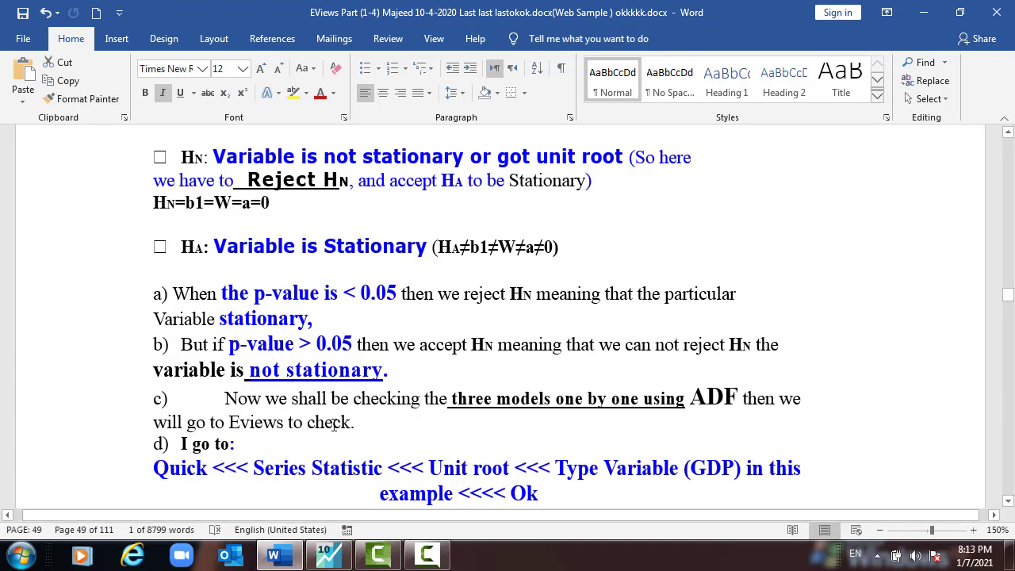
# In EViews, select the GDP values and start a Quick unit root test with gdp as the series
pyautogui.click(329, 557)
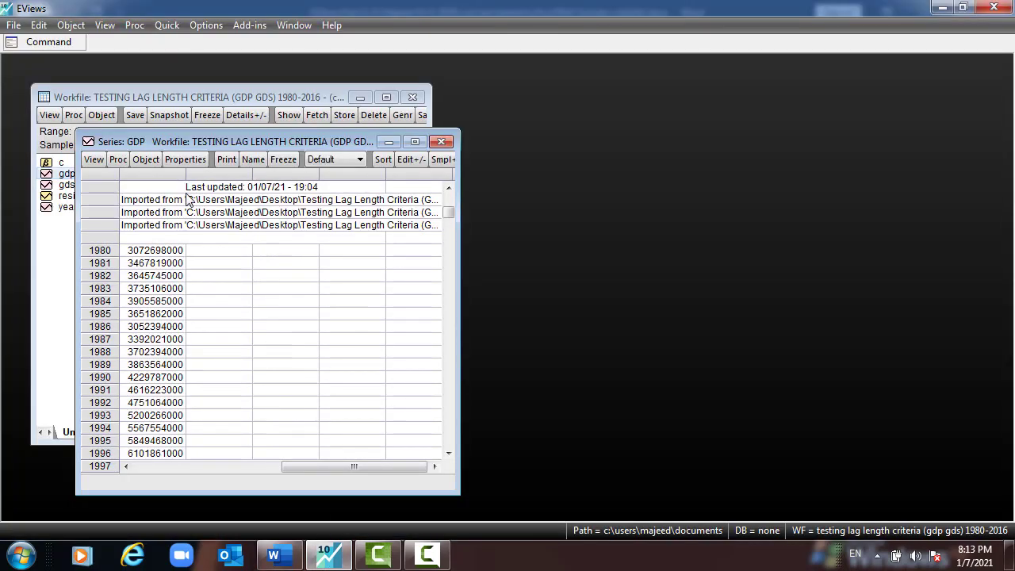
pyautogui.moveTo(163, 252); pyautogui.dragTo(177, 450)
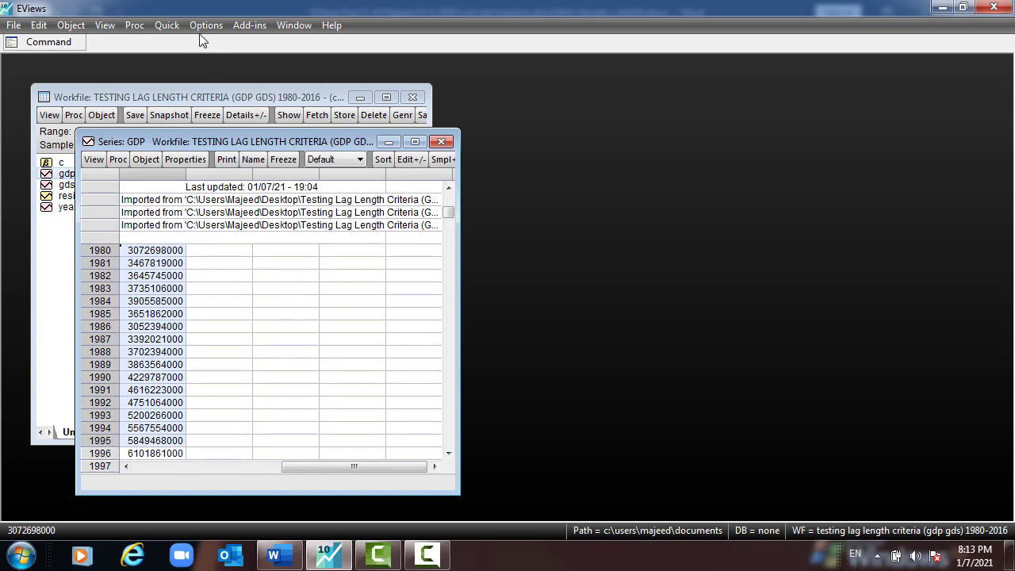
pyautogui.click(161, 29)
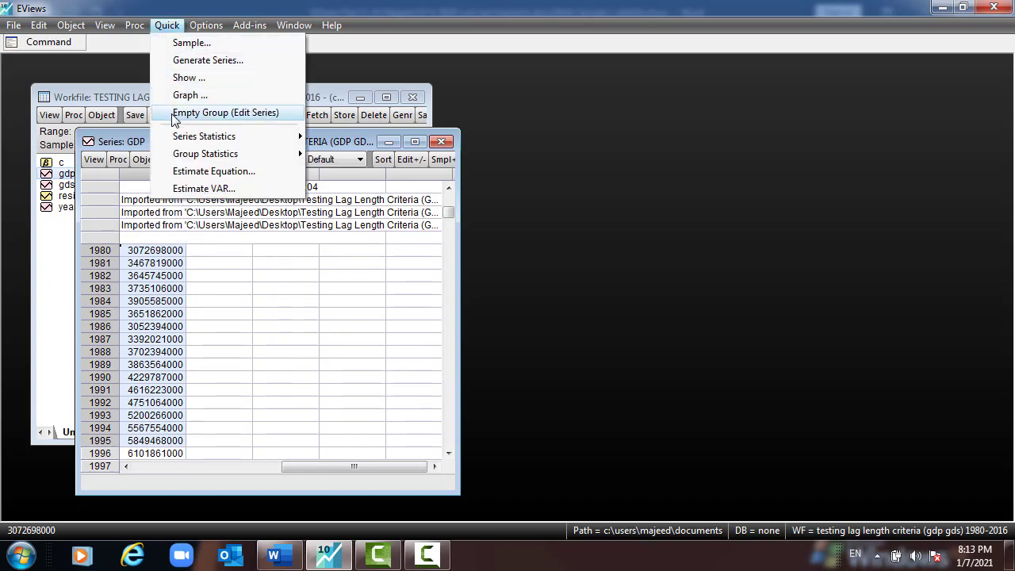
pyautogui.moveTo(181, 142)
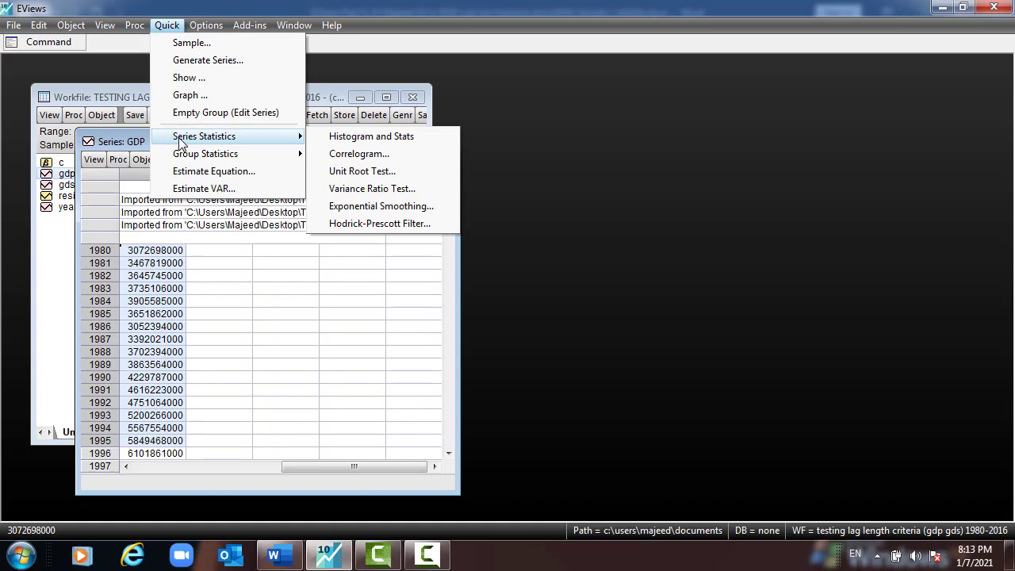
pyautogui.click(353, 173)
pyautogui.write('gdp')
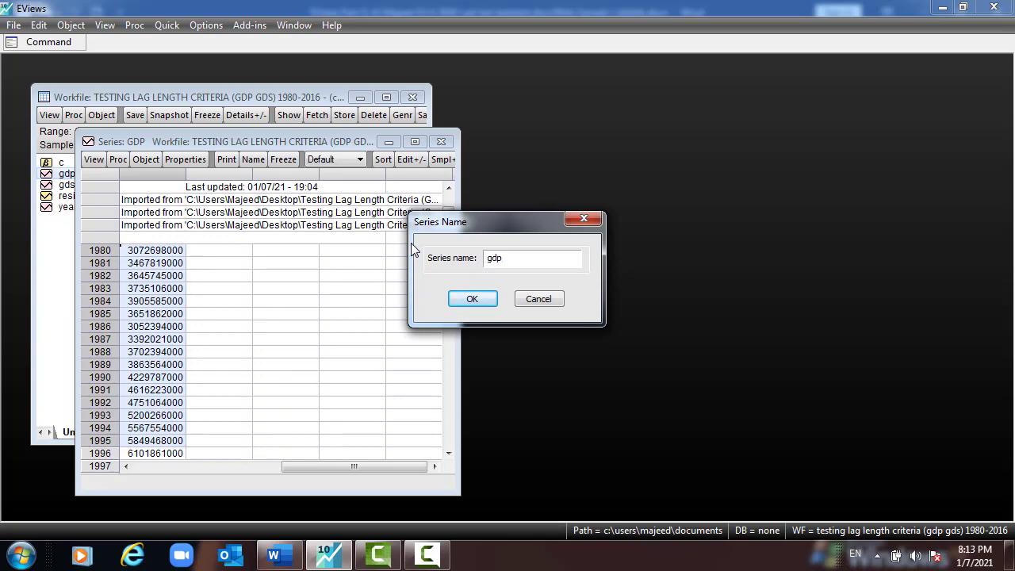
# Confirm gdp to open the unit root test options, then return to Word's ADF equations
pyautogui.click(472, 299)
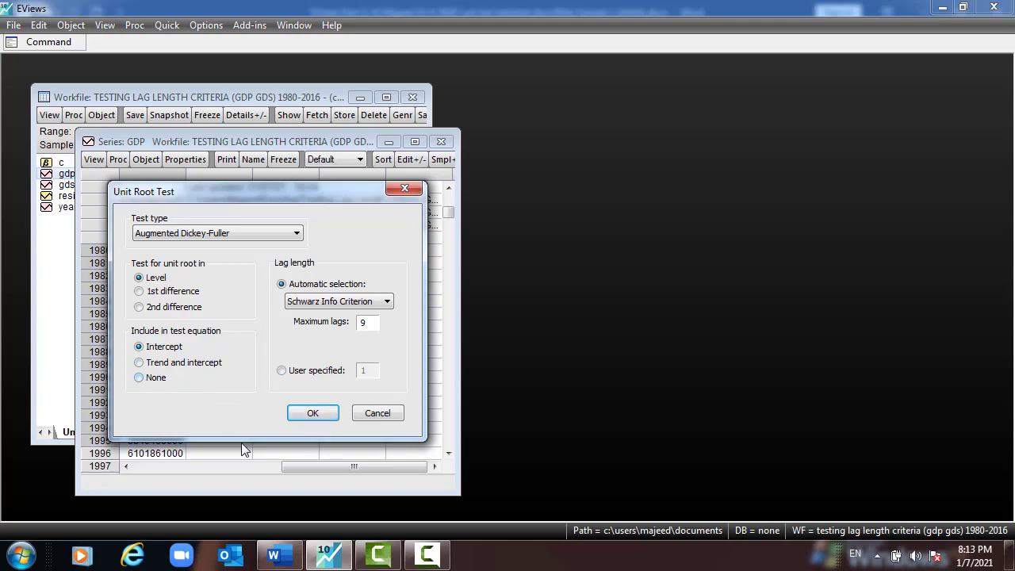
pyautogui.click(273, 554)
pyautogui.scroll(10, 323, 428)
pyautogui.scroll(-2, 329, 412)
pyautogui.scroll(-5, 333, 401)
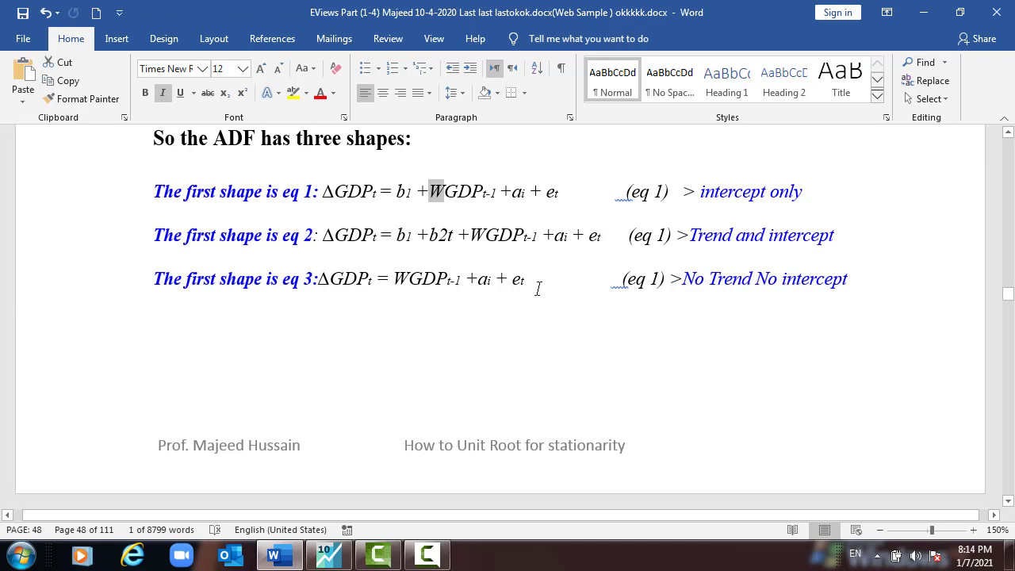
# Return to EViews' Unit Root Test dialog: ADF, level, intercept, Schwarz, 9 maximum lags
pyautogui.click(327, 555)
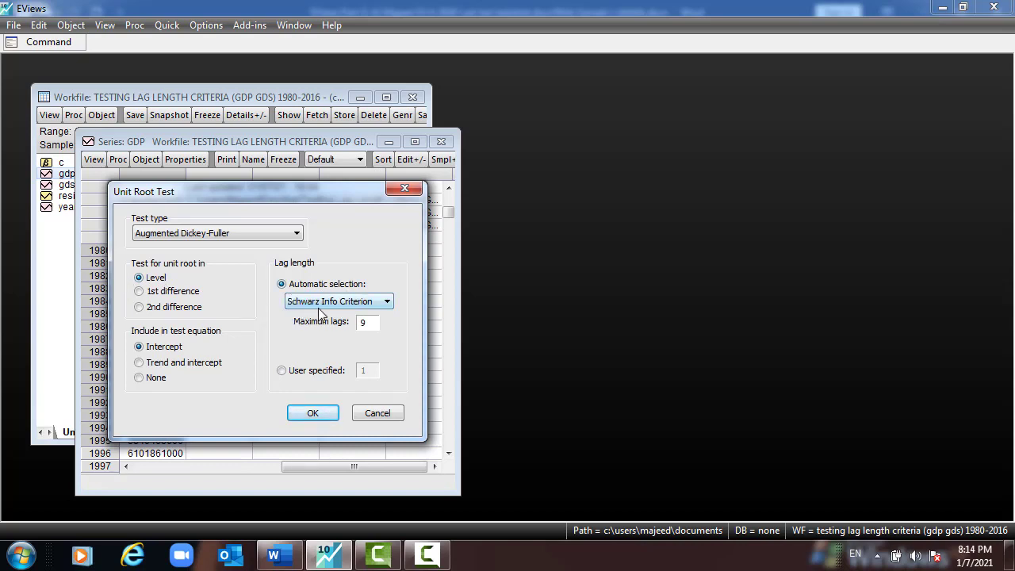
pyautogui.click(387, 301)
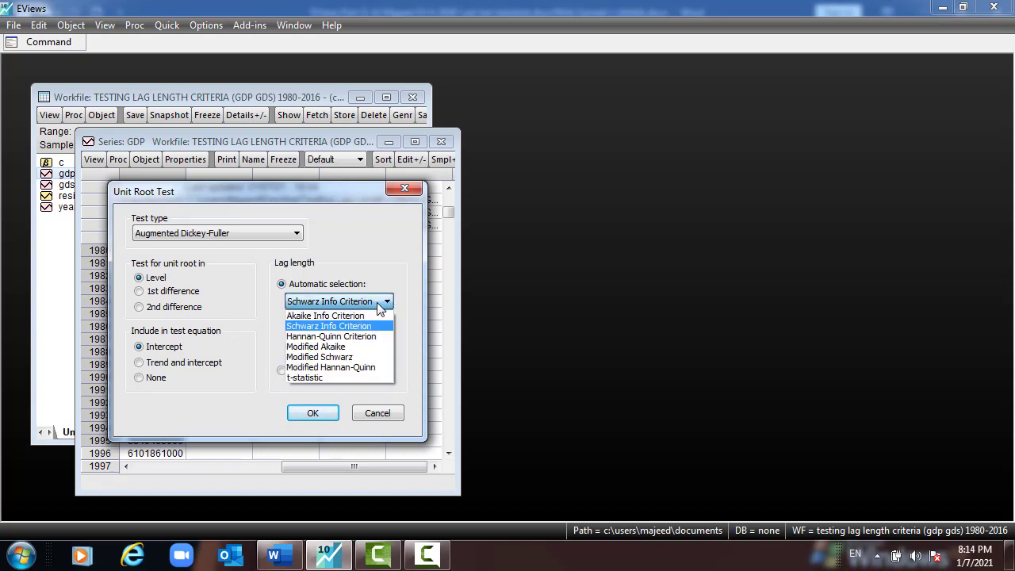
pyautogui.click(322, 325)
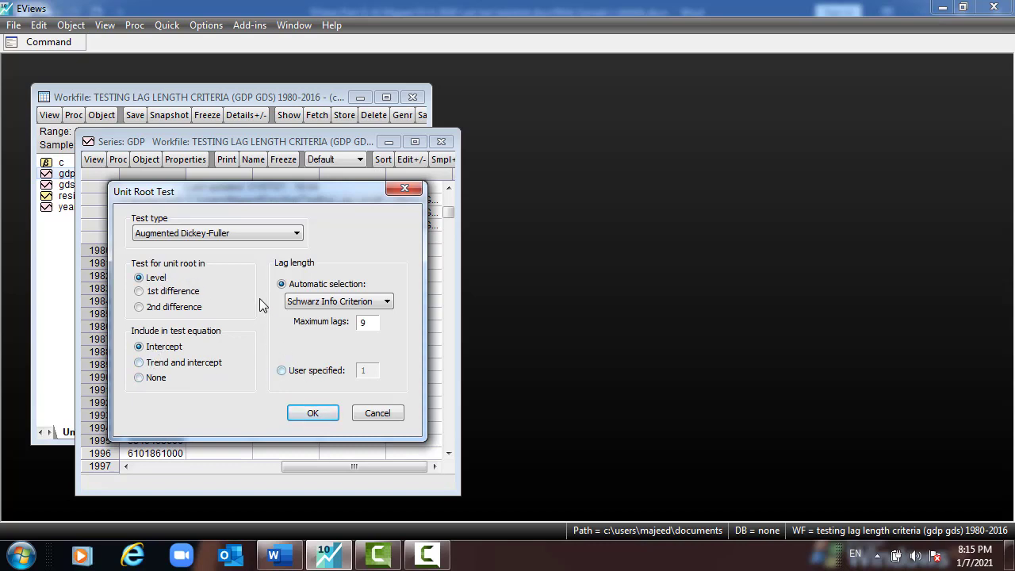
# Run the level ADF test with intercept and inspect t-statistic 1.080083, critical values and Prob 0.9962
pyautogui.click(318, 413)
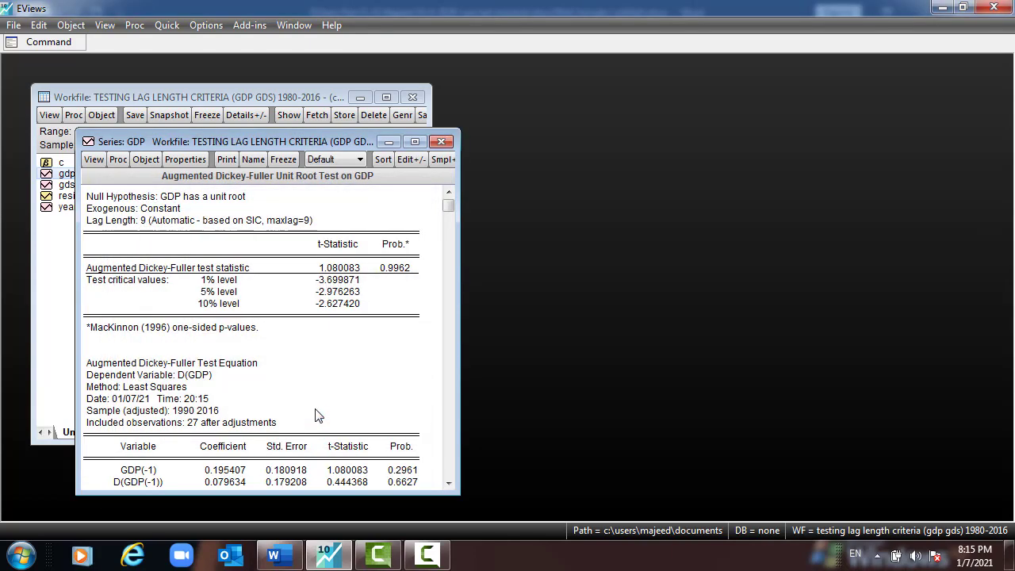
pyautogui.click(346, 271)
pyautogui.click(338, 247)
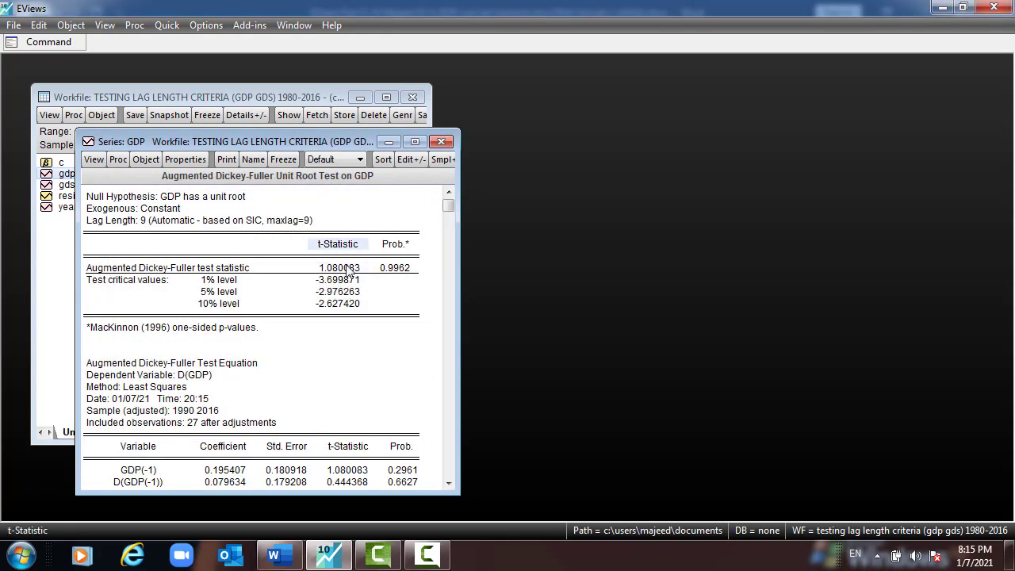
pyautogui.click(346, 270)
pyautogui.moveTo(347, 280); pyautogui.dragTo(349, 305)
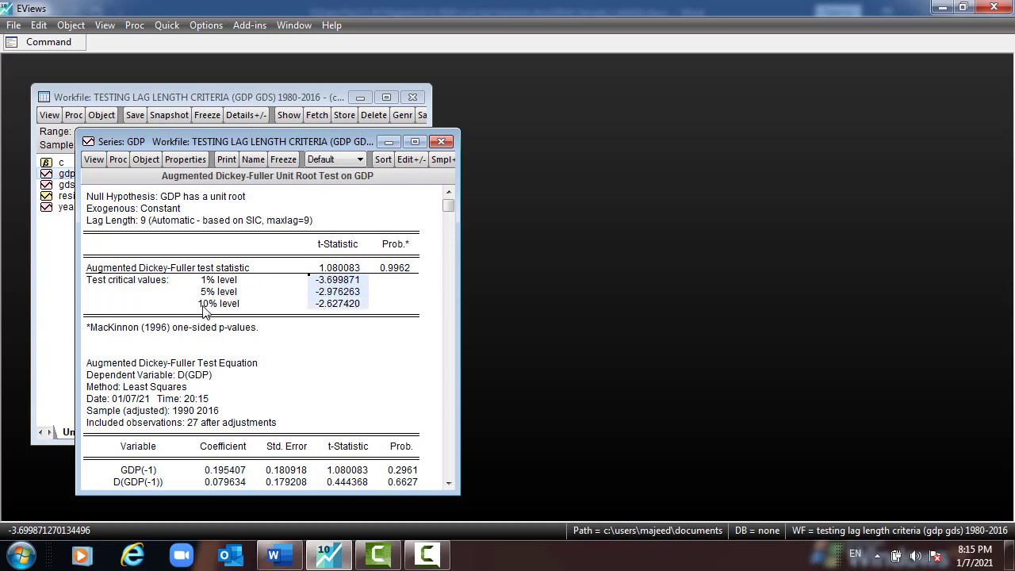
pyautogui.click(395, 271)
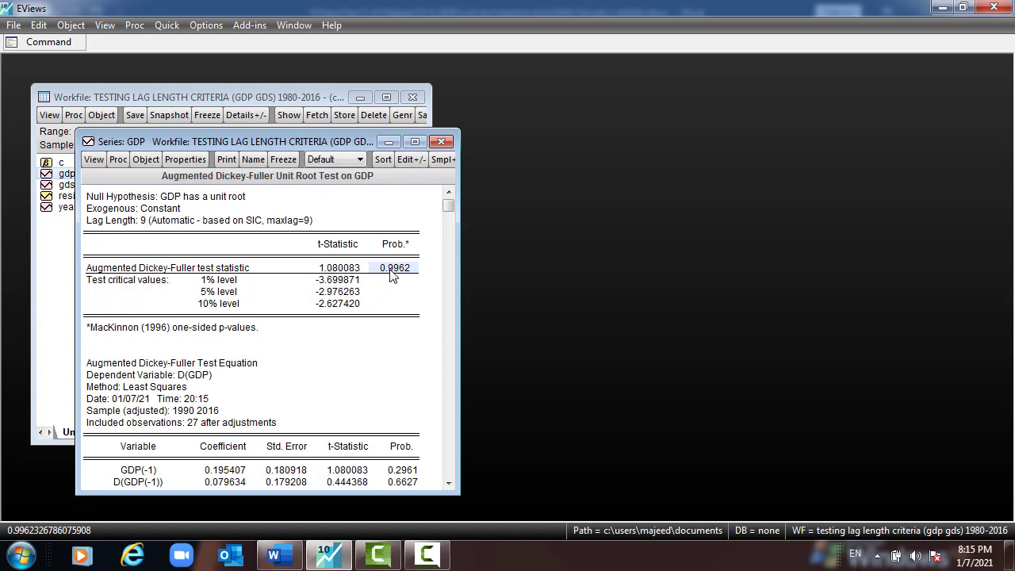
pyautogui.hotkey('ctrl', 'c')
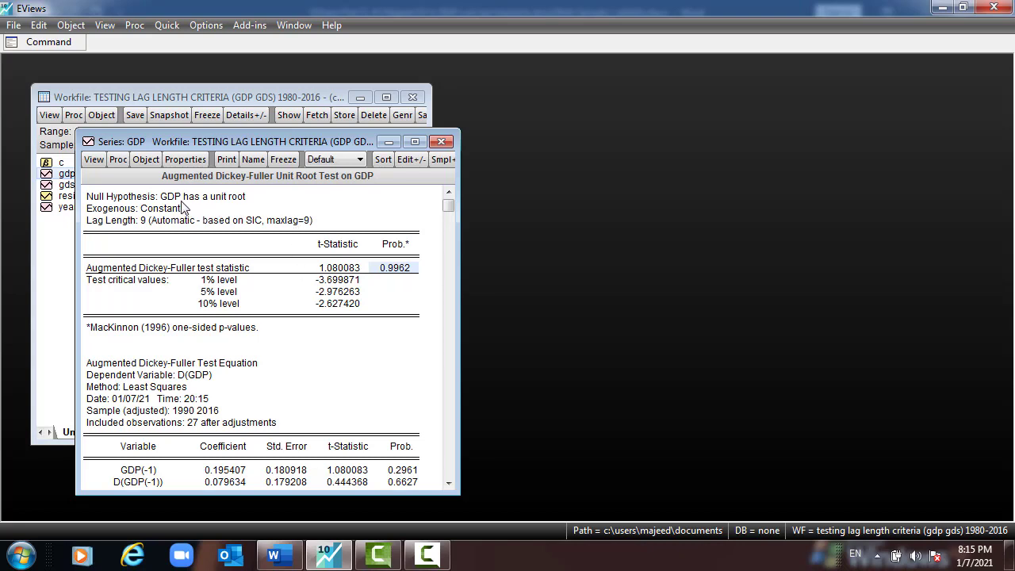
pyautogui.moveTo(169, 203); pyautogui.dragTo(234, 204)
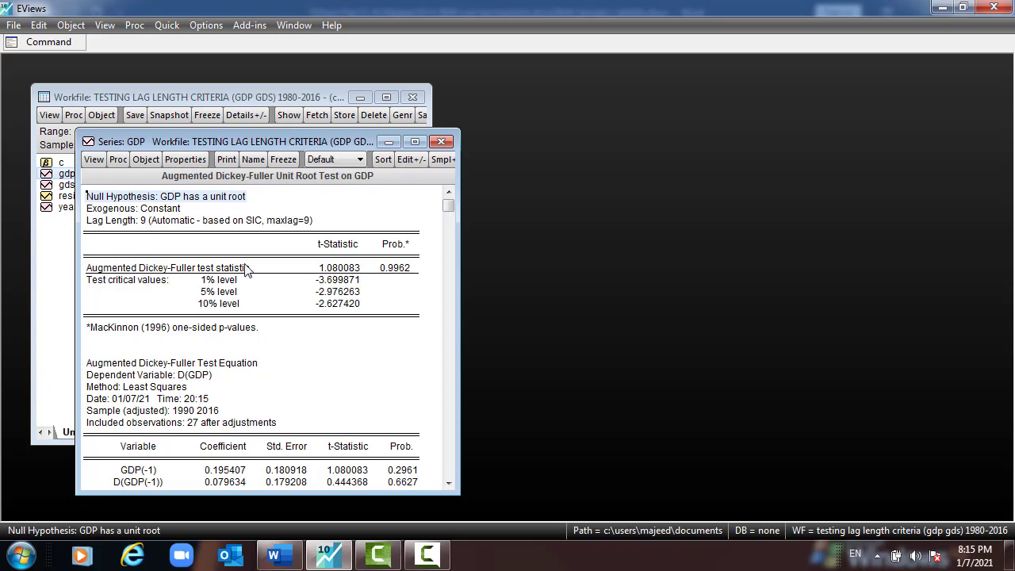
pyautogui.click(93, 160)
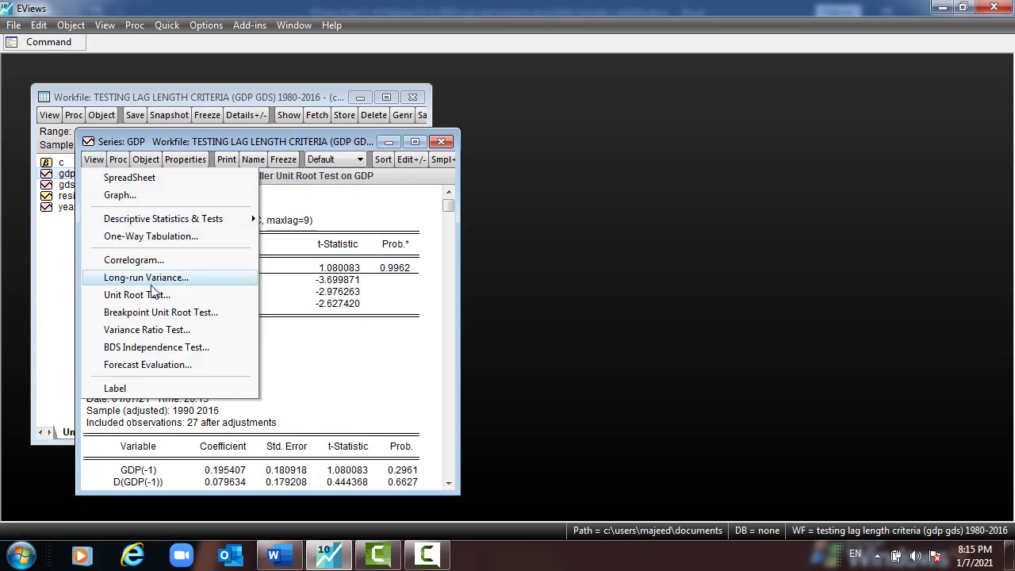
# Rerun the level ADF test with trend and intercept; review t-statistic 0.070579 and Prob 0.9952
pyautogui.click(155, 295)
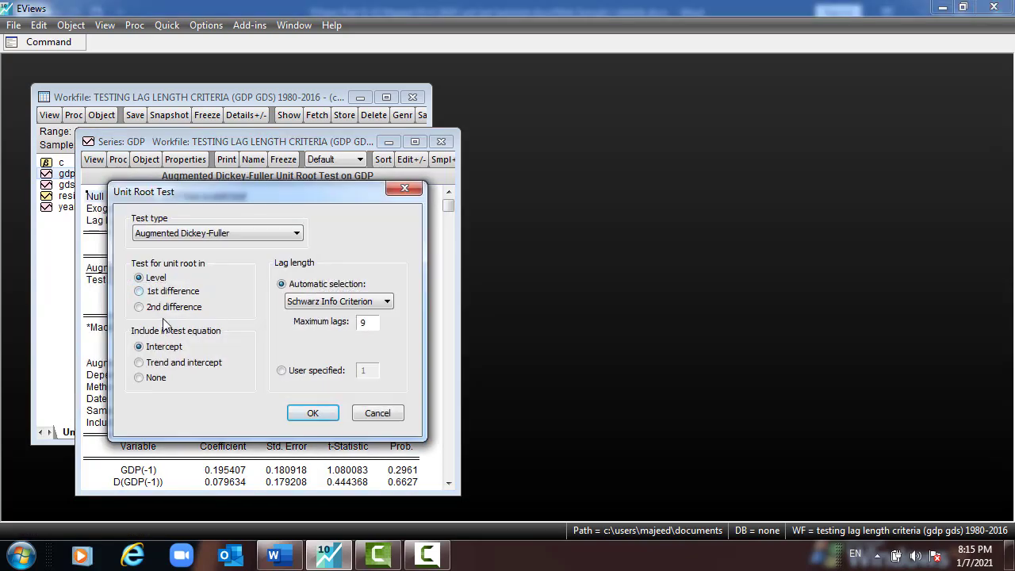
pyautogui.click(140, 363)
pyautogui.click(313, 413)
pyautogui.click(343, 268)
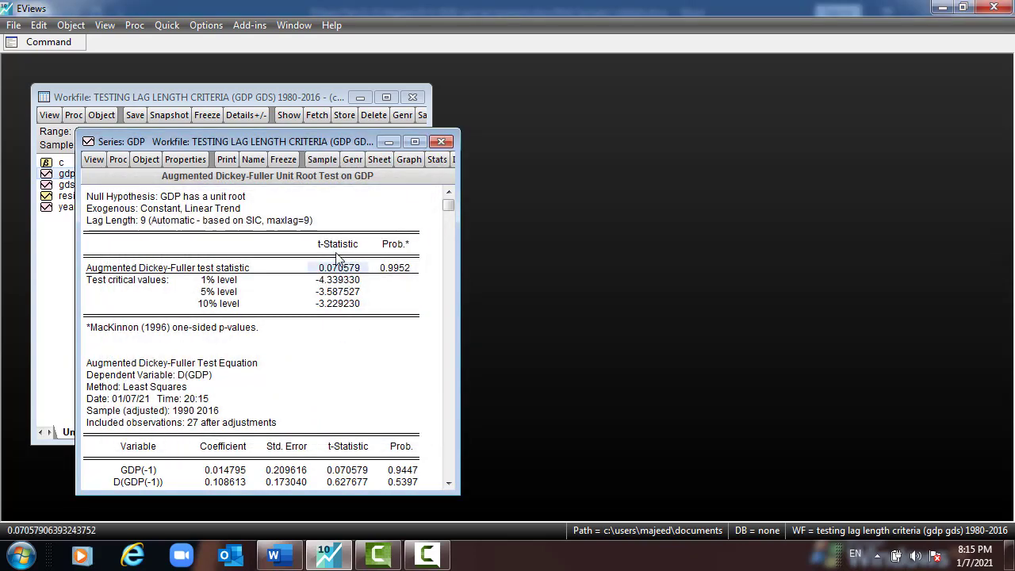
pyautogui.click(336, 246)
pyautogui.click(346, 269)
pyautogui.moveTo(328, 281); pyautogui.dragTo(336, 305)
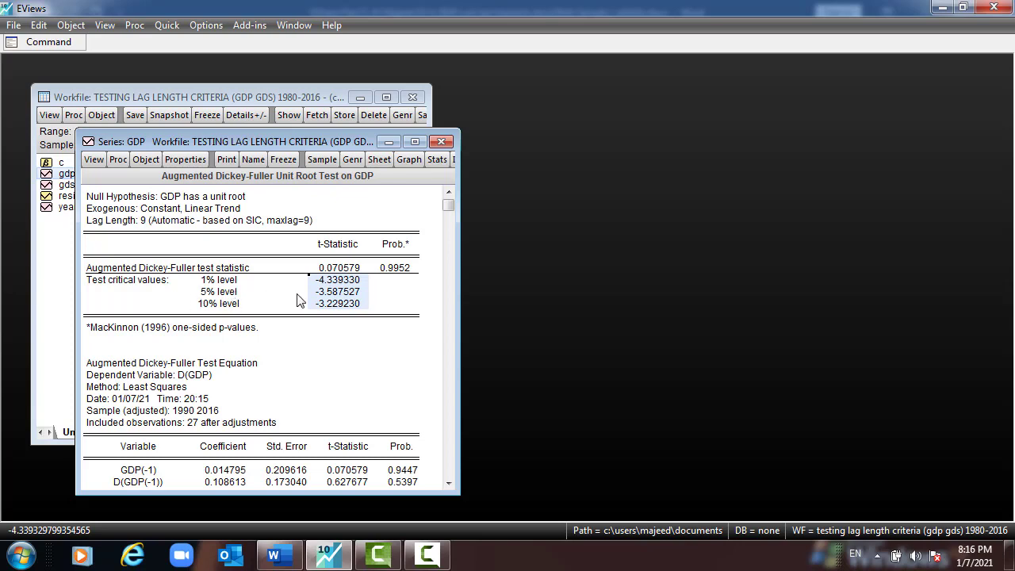
pyautogui.click(392, 271)
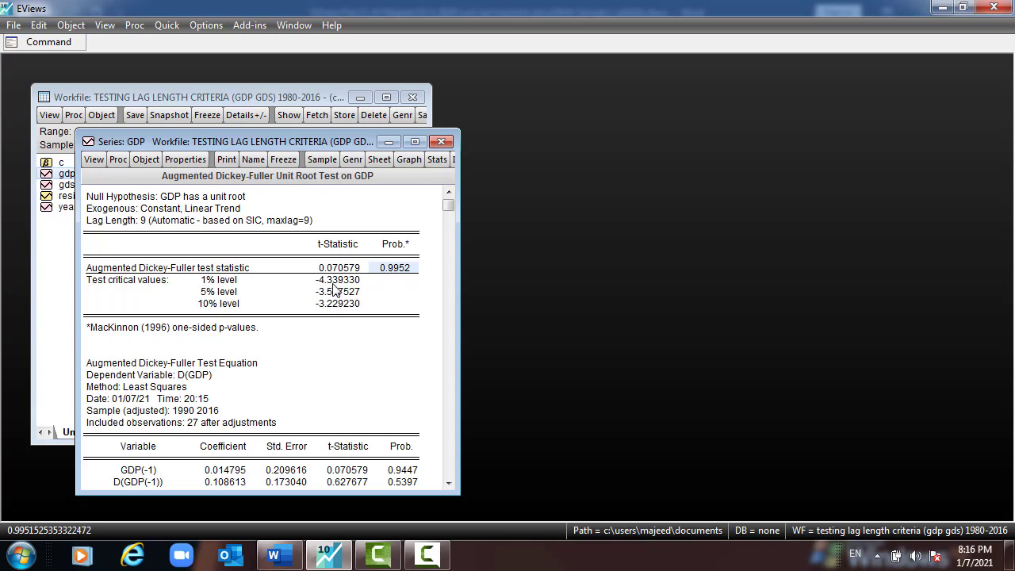
pyautogui.moveTo(185, 205); pyautogui.dragTo(225, 210)
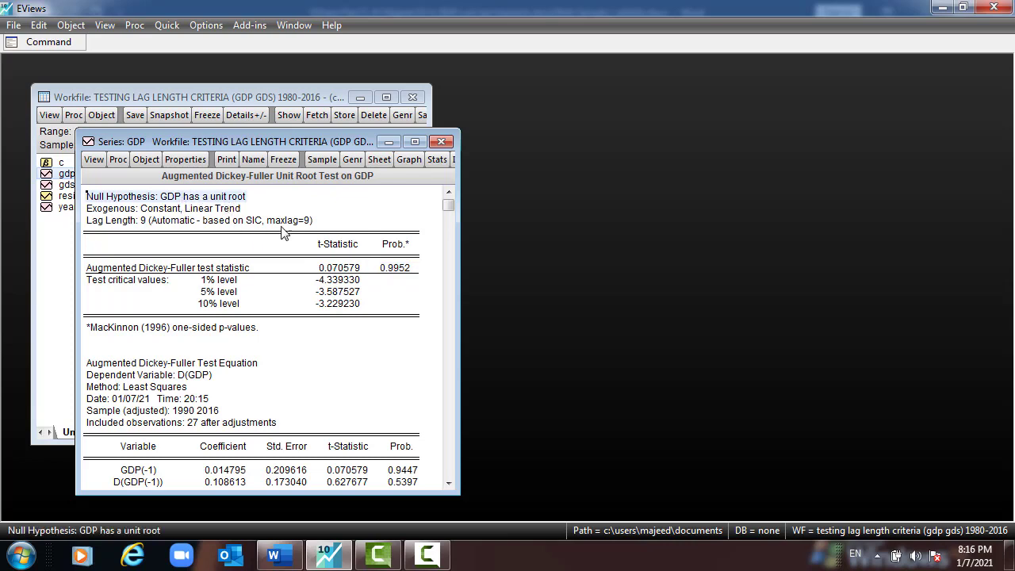
pyautogui.click(95, 160)
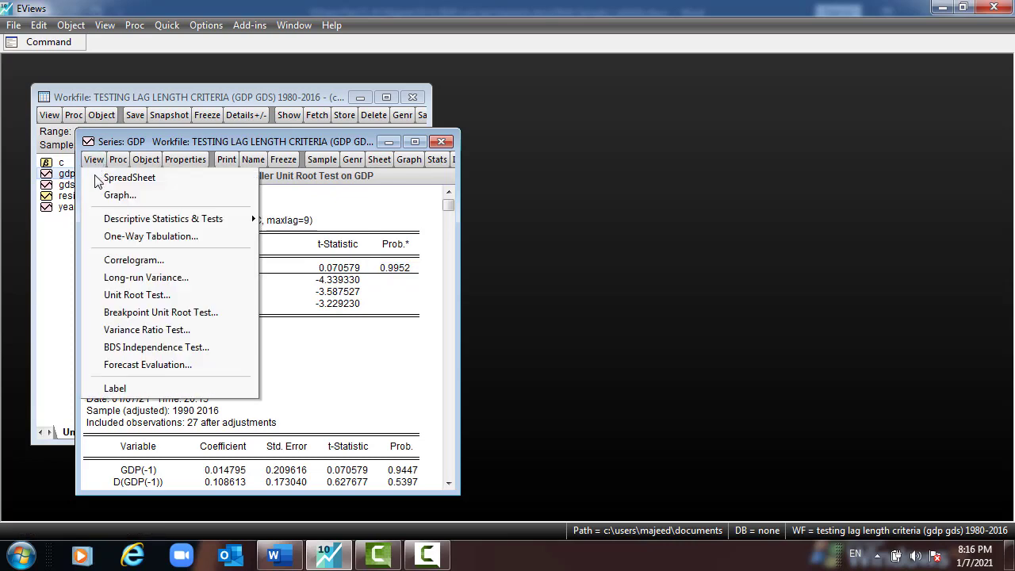
# Rerun the level ADF test with no intercept or trend; review t-statistic 2.126350 and Prob 0.9900
pyautogui.click(136, 295)
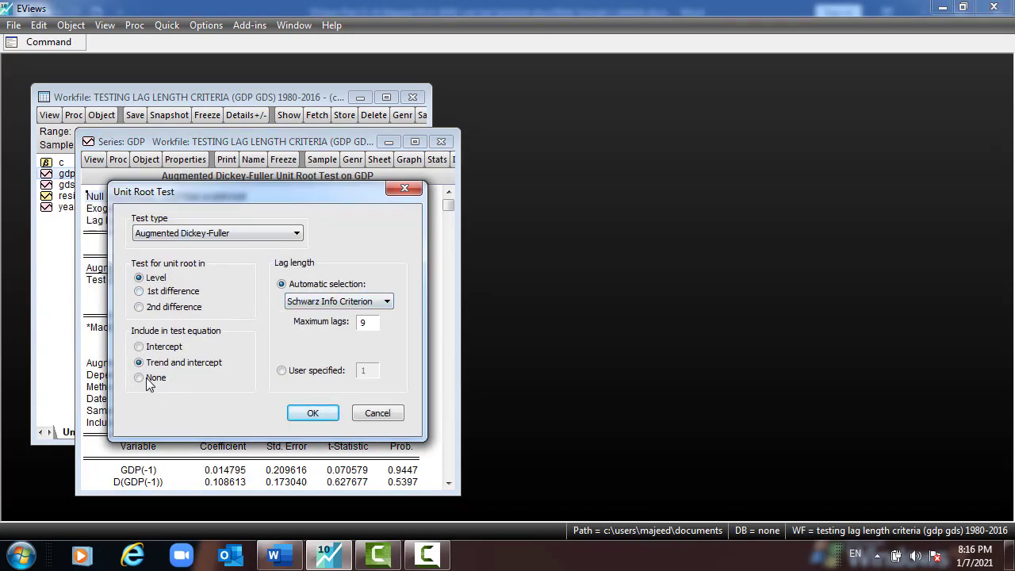
pyautogui.click(314, 414)
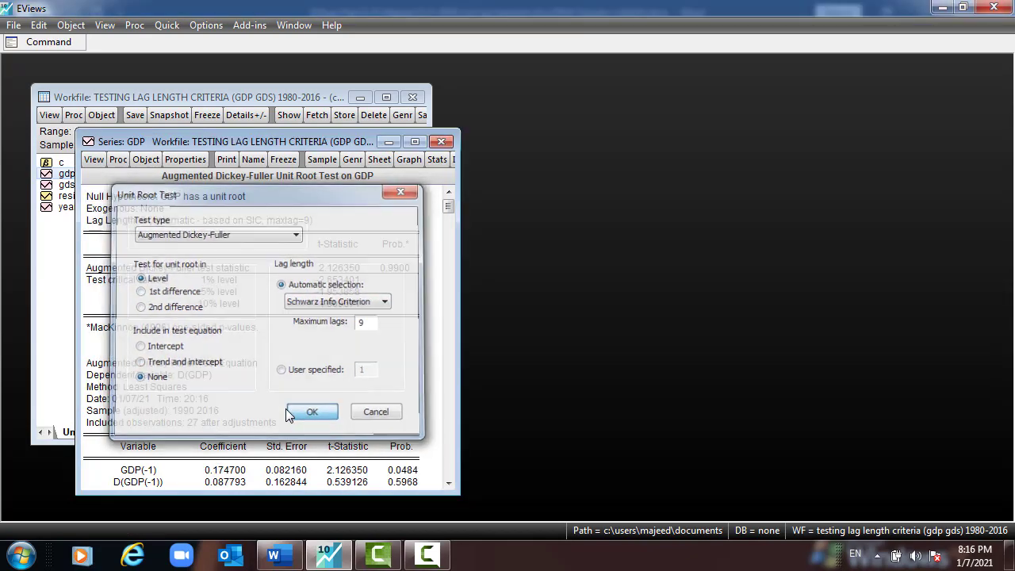
pyautogui.click(401, 270)
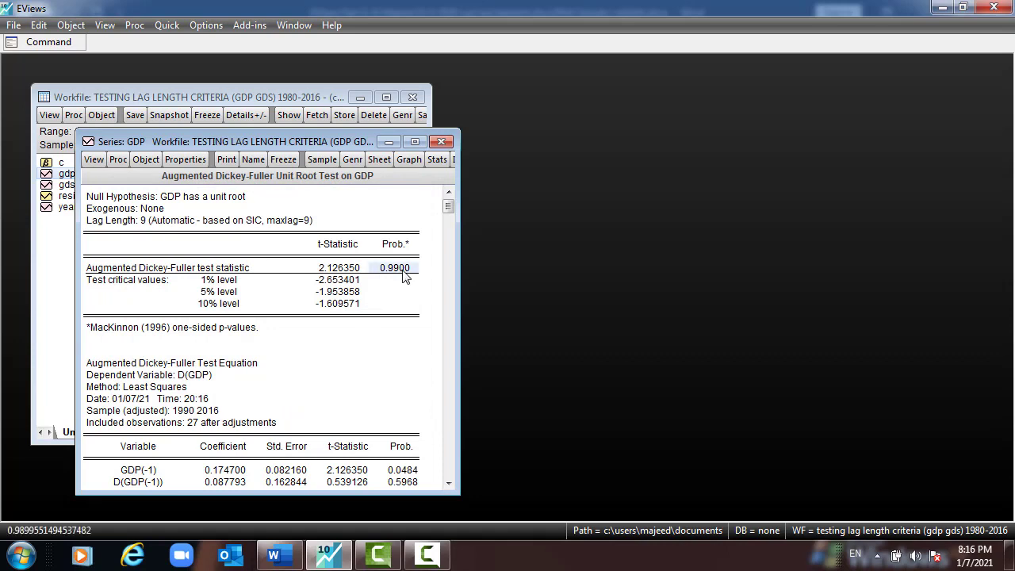
pyautogui.press('Left')
pyautogui.press('Down')
pyautogui.hotkey('shift', 'Down')
pyautogui.hotkey('shift', 'Down')
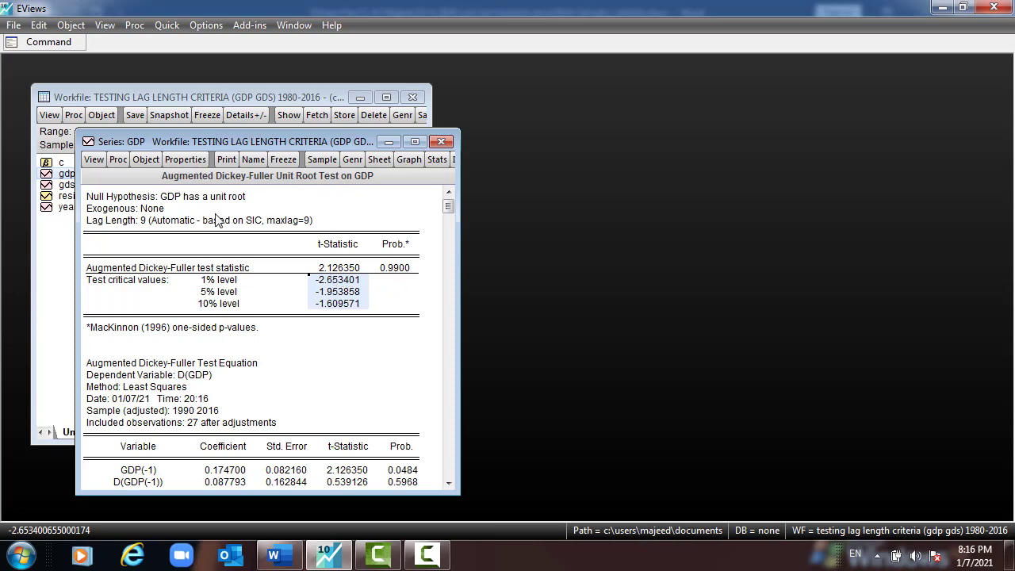
pyautogui.click(172, 204)
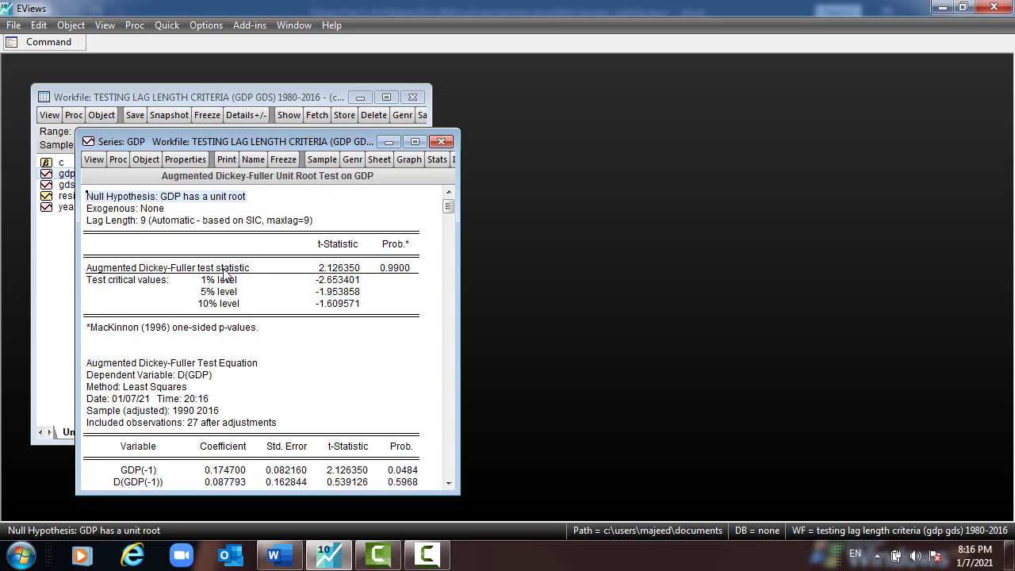
# Run a unit root test on gdp's 1st difference with an intercept only
pyautogui.click(166, 26)
pyautogui.moveTo(195, 143)
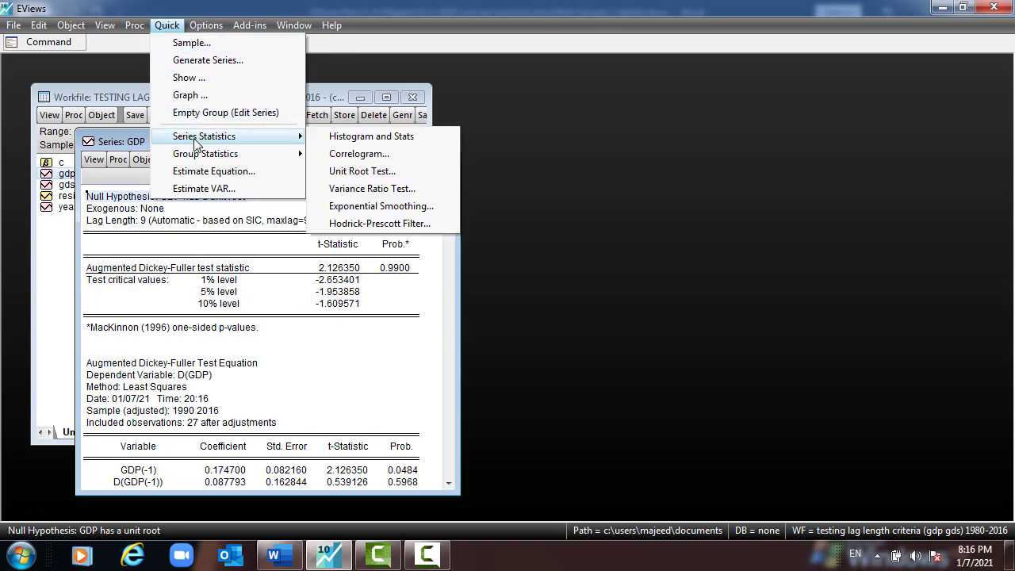
pyautogui.click(363, 170)
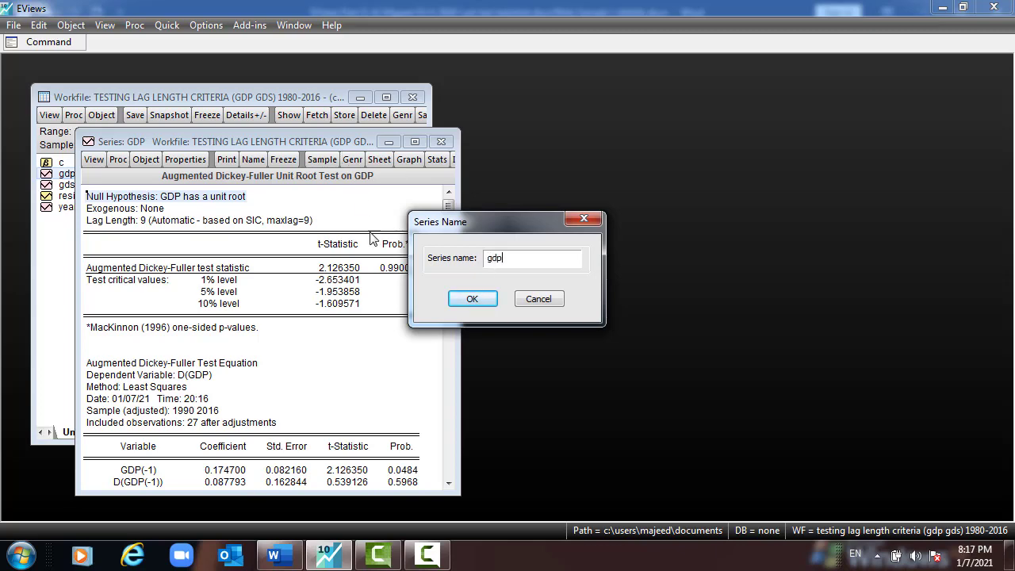
pyautogui.click(473, 298)
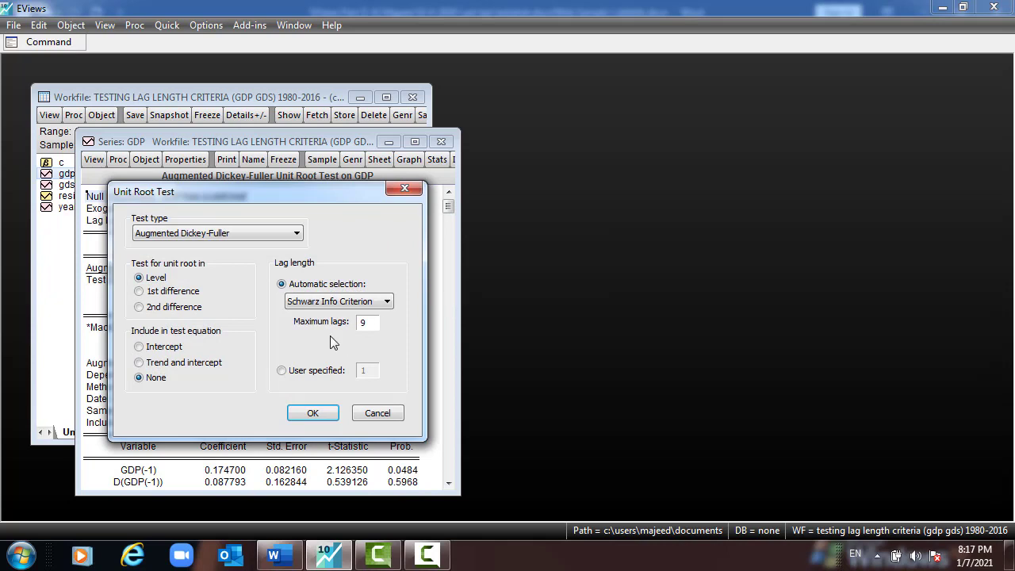
pyautogui.click(140, 292)
pyautogui.click(139, 347)
pyautogui.click(312, 412)
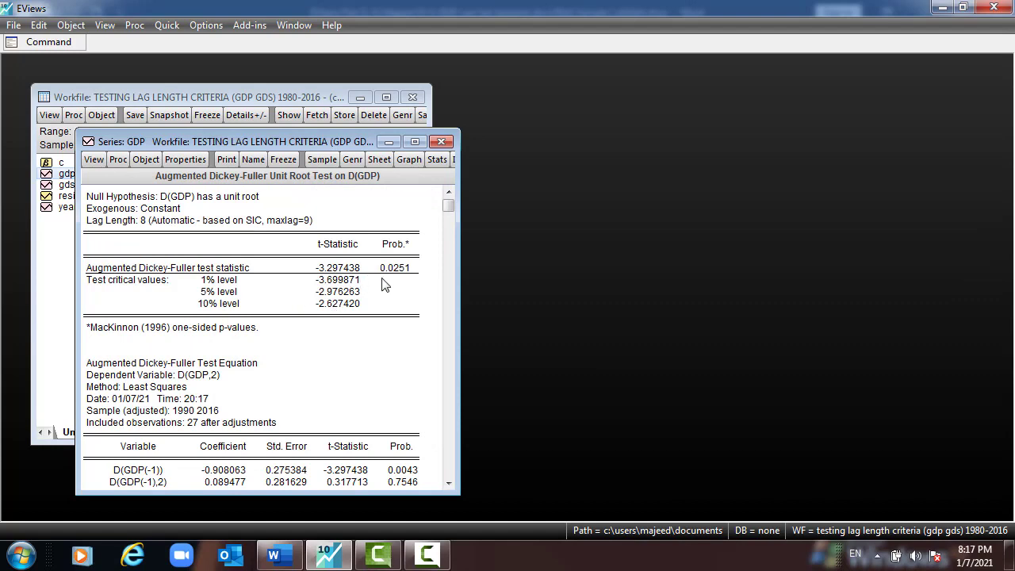
# Inspect the D(GDP) results: t-statistic -3.297438, the 5% critical value, and p-value 0.0251
pyautogui.click(335, 269)
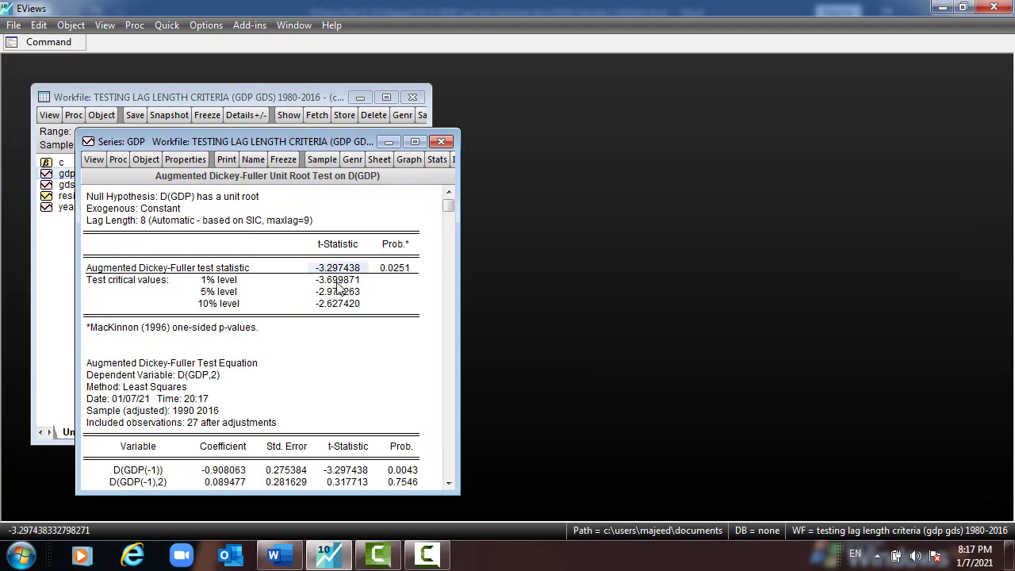
pyautogui.click(340, 292)
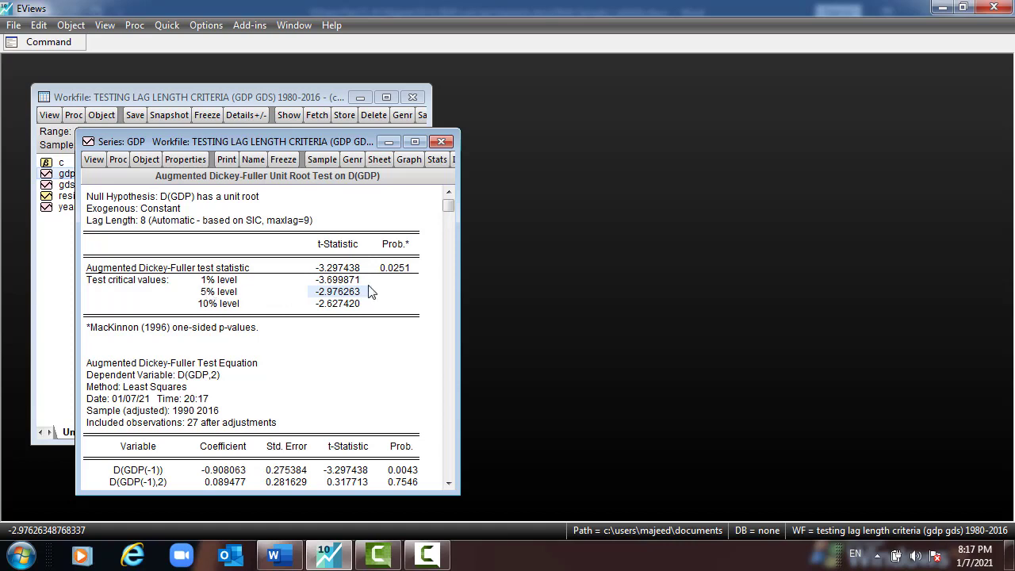
pyautogui.click(394, 272)
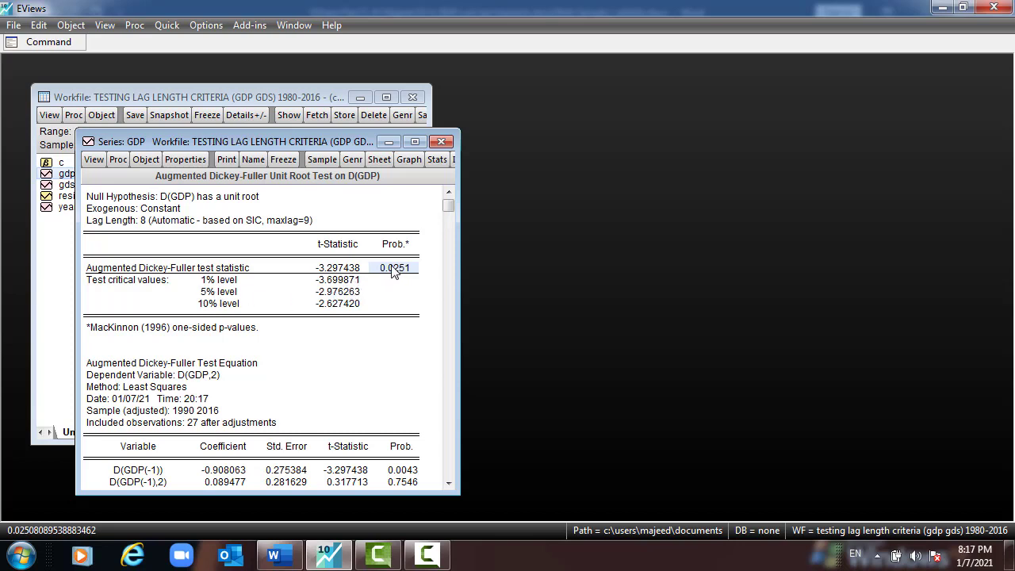
pyautogui.click(176, 200)
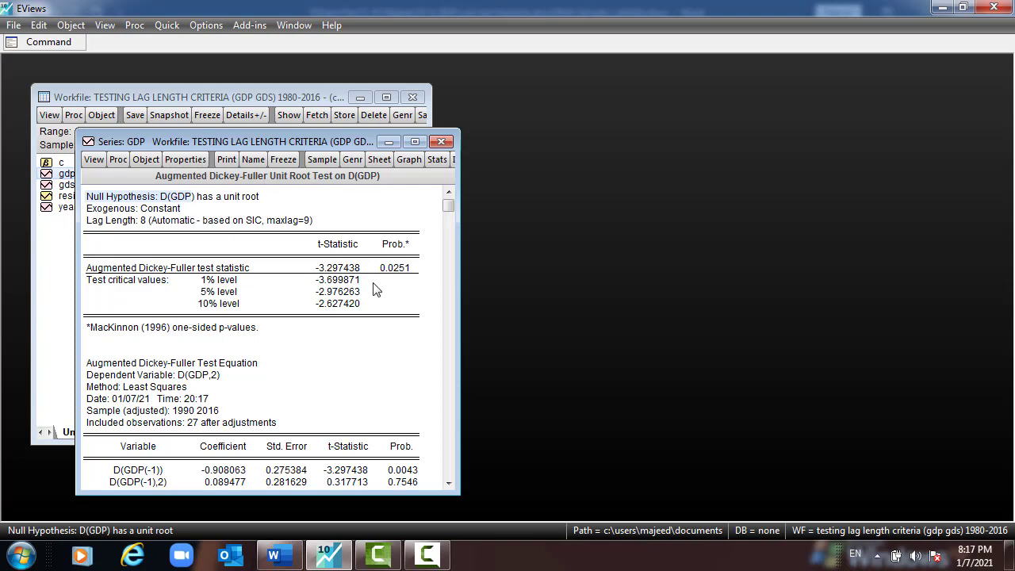
# Rerun the ADF test on first-differenced GDP with trend and intercept included
pyautogui.click(94, 159)
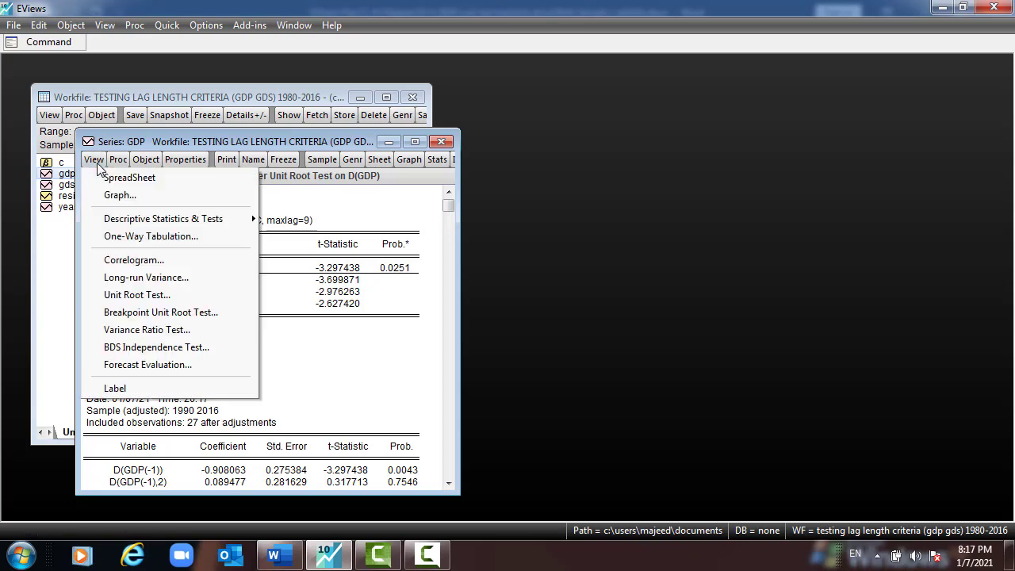
pyautogui.click(144, 292)
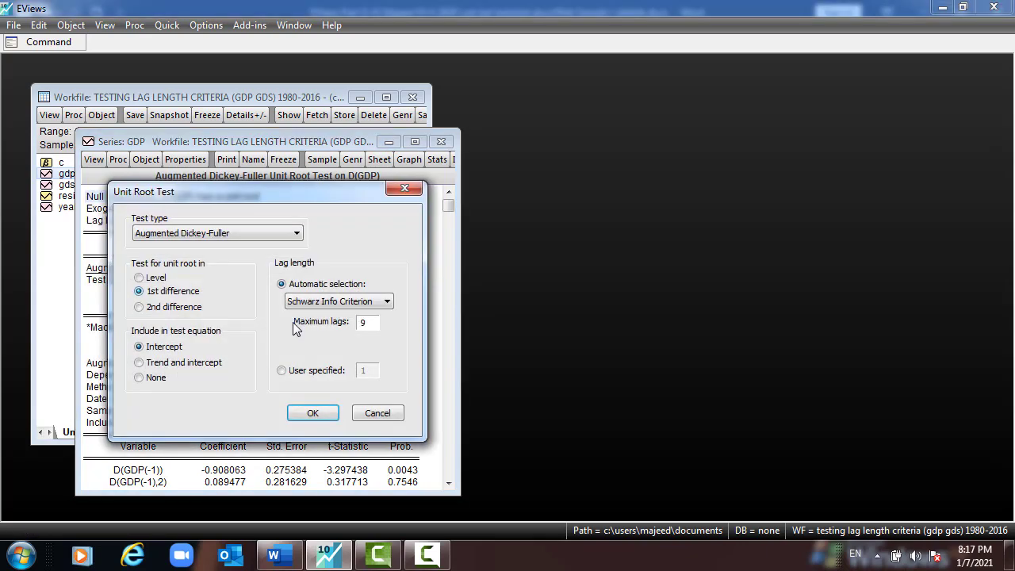
pyautogui.click(140, 362)
pyautogui.click(314, 413)
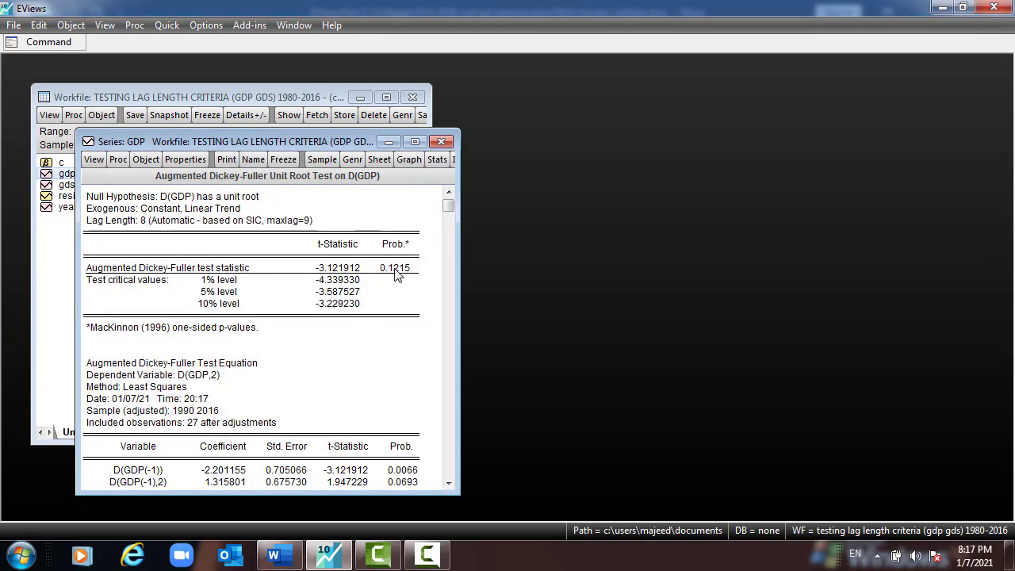
# Check the results: t-statistic -3.121912, p-value 0.1215, and the three critical values
pyautogui.click(396, 272)
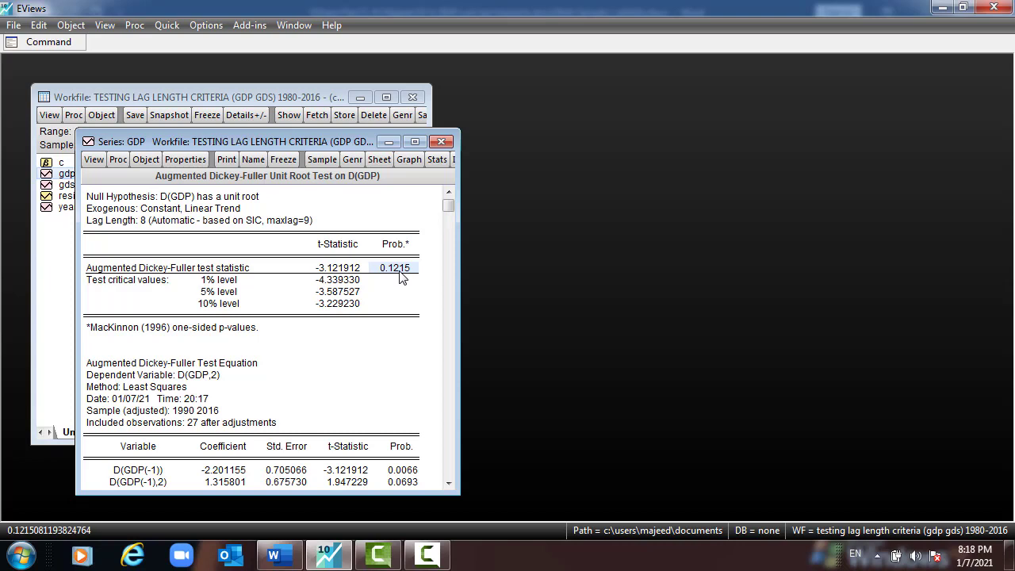
pyautogui.click(172, 197)
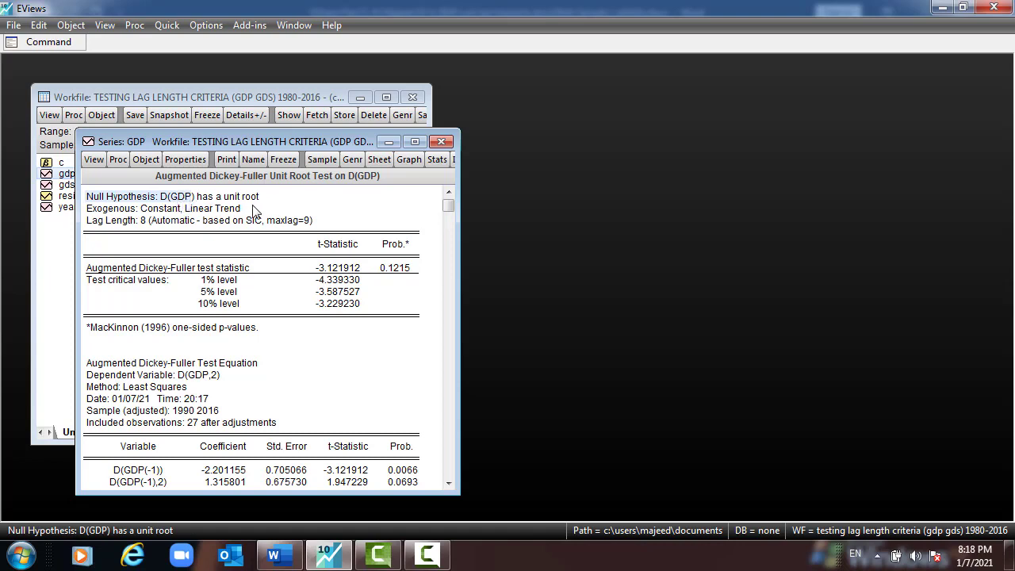
pyautogui.click(335, 270)
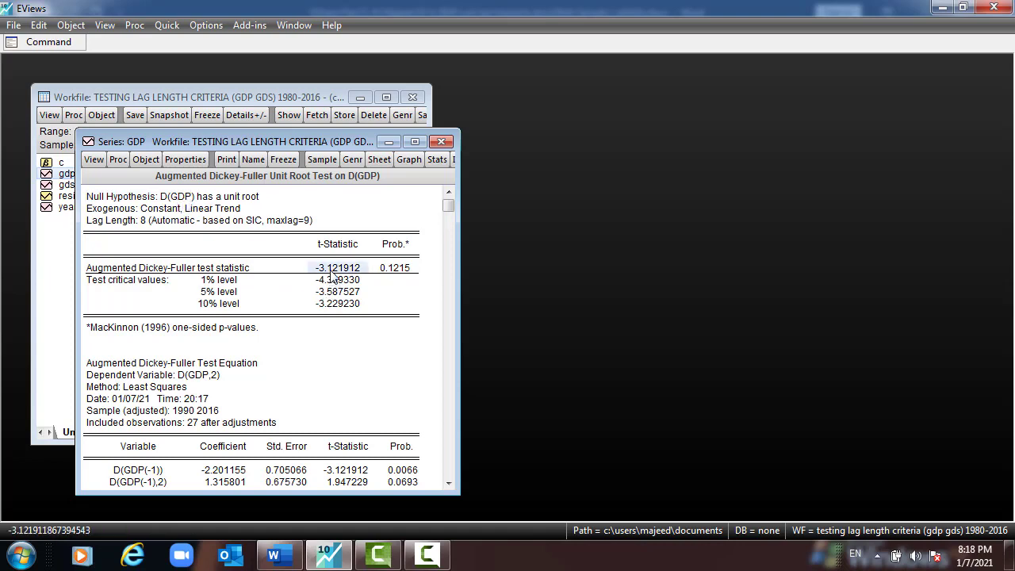
pyautogui.moveTo(345, 281); pyautogui.dragTo(346, 309)
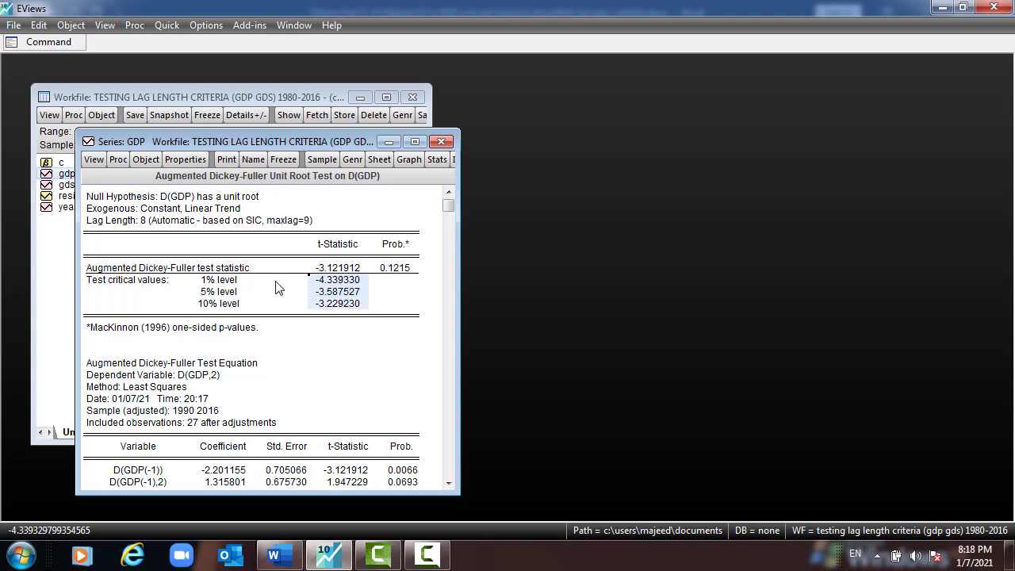
pyautogui.click(94, 160)
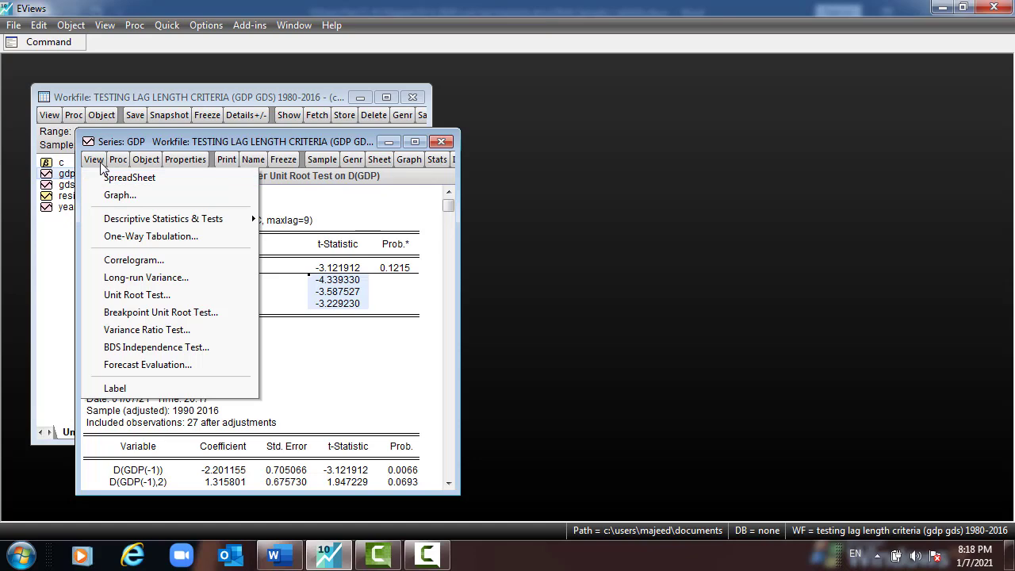
# Rerun the first-difference ADF test on GDP with neither intercept nor trend
pyautogui.click(136, 295)
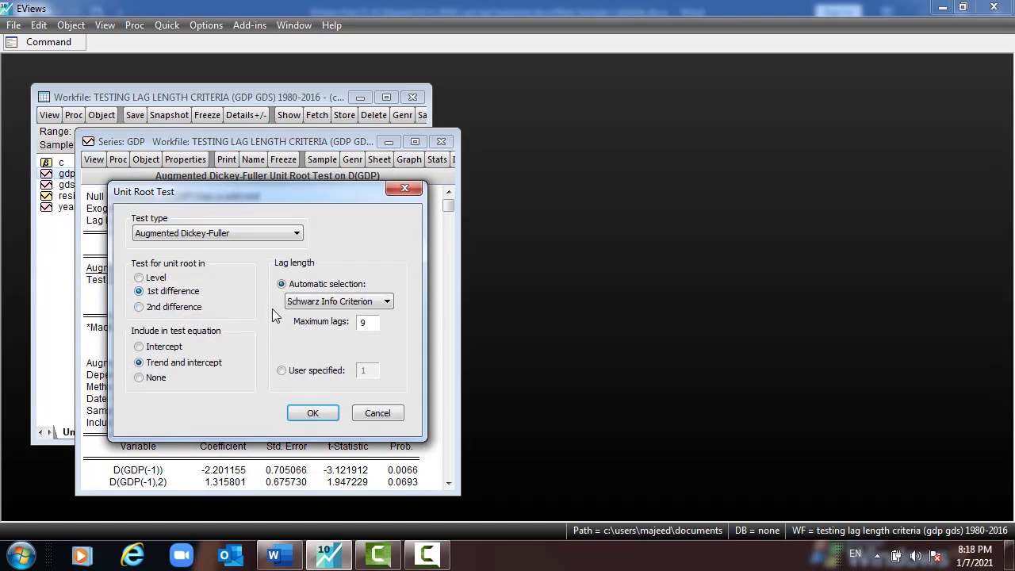
pyautogui.click(139, 379)
pyautogui.click(314, 413)
# Check the results: t-statistic -2.778723, p-value 0.0073, and the three critical values
pyautogui.click(393, 269)
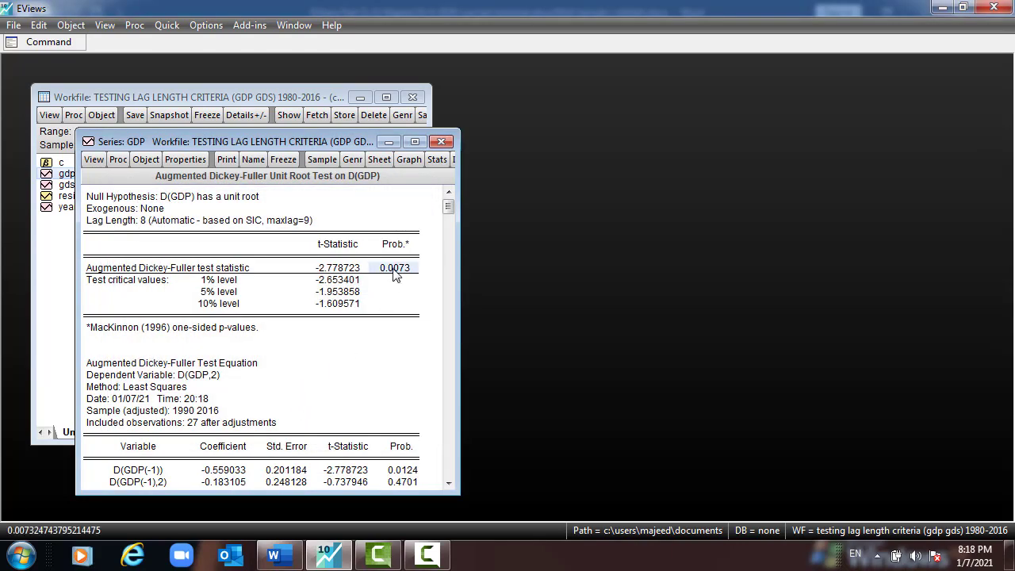
pyautogui.click(334, 269)
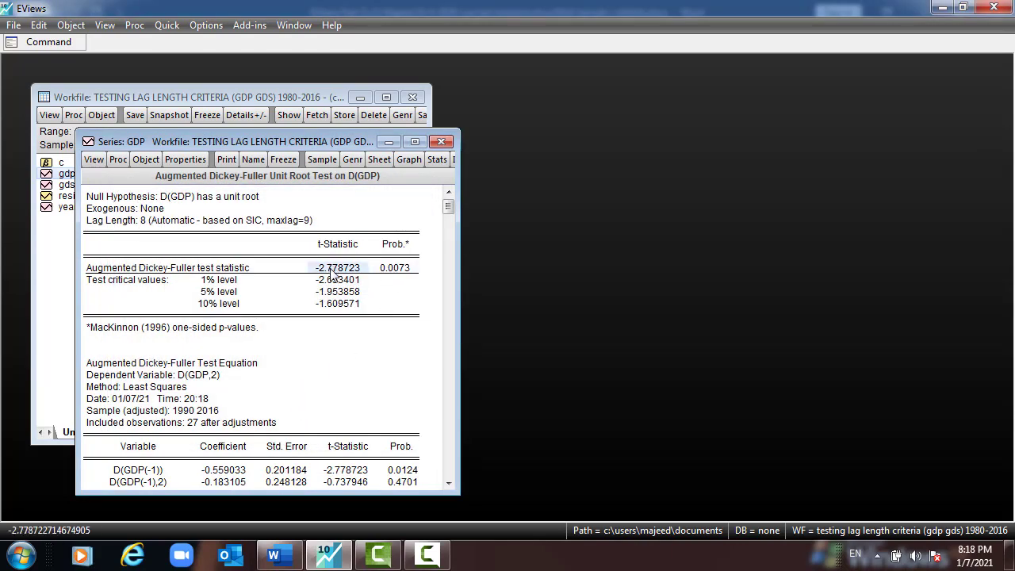
pyautogui.moveTo(328, 281); pyautogui.dragTo(331, 304)
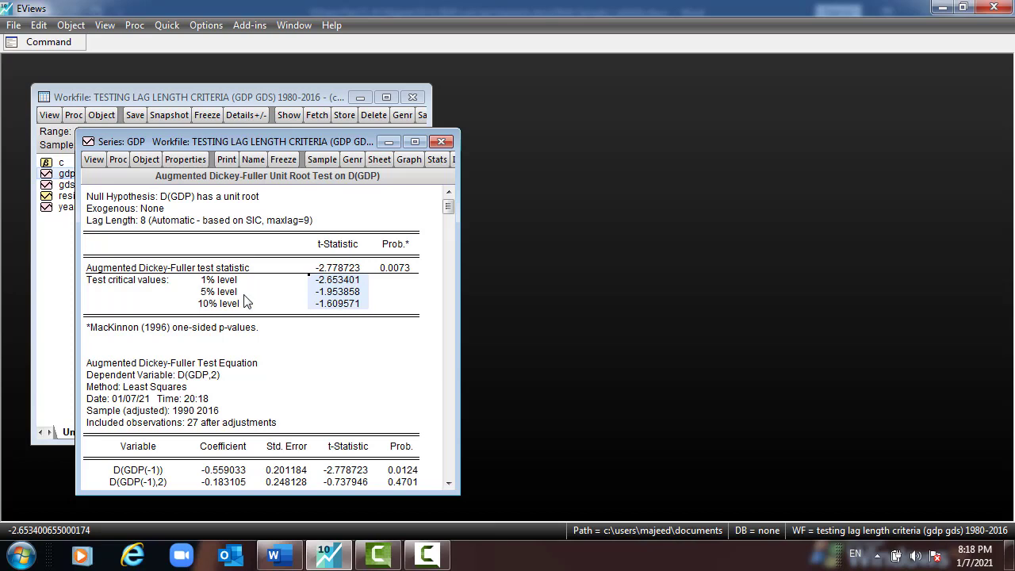
pyautogui.click(397, 270)
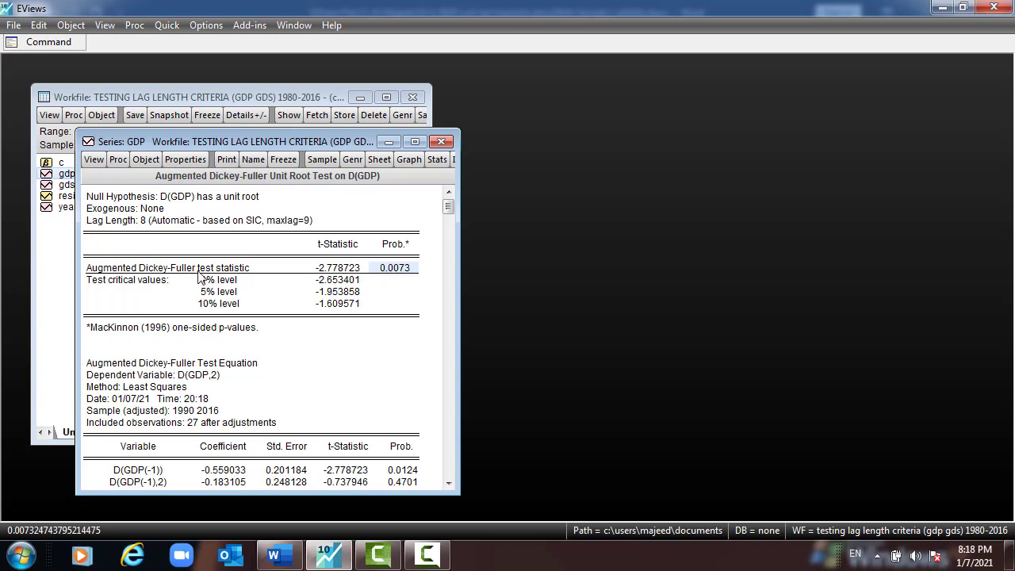
pyautogui.click(177, 204)
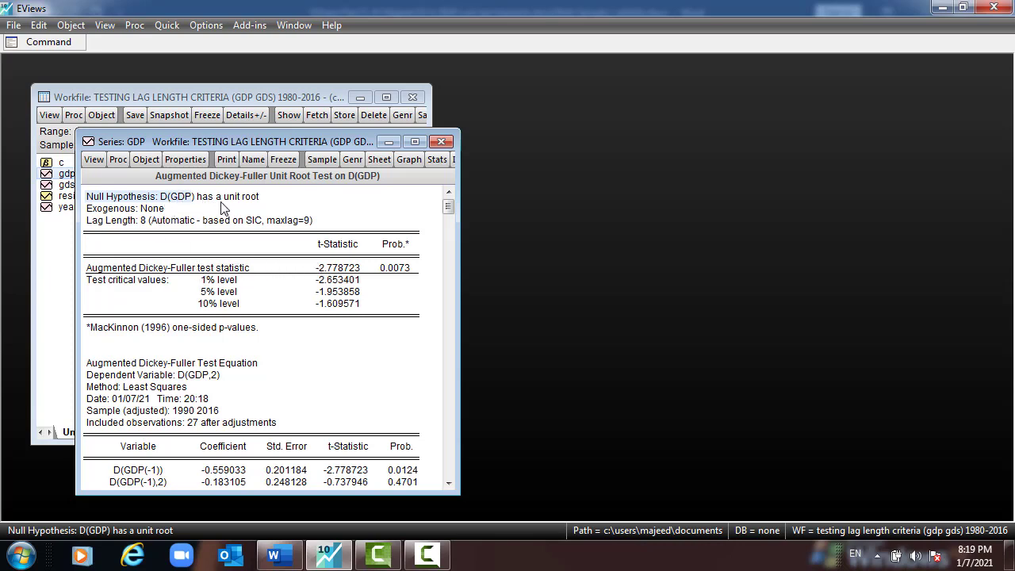
pyautogui.click(231, 286)
pyautogui.click(224, 294)
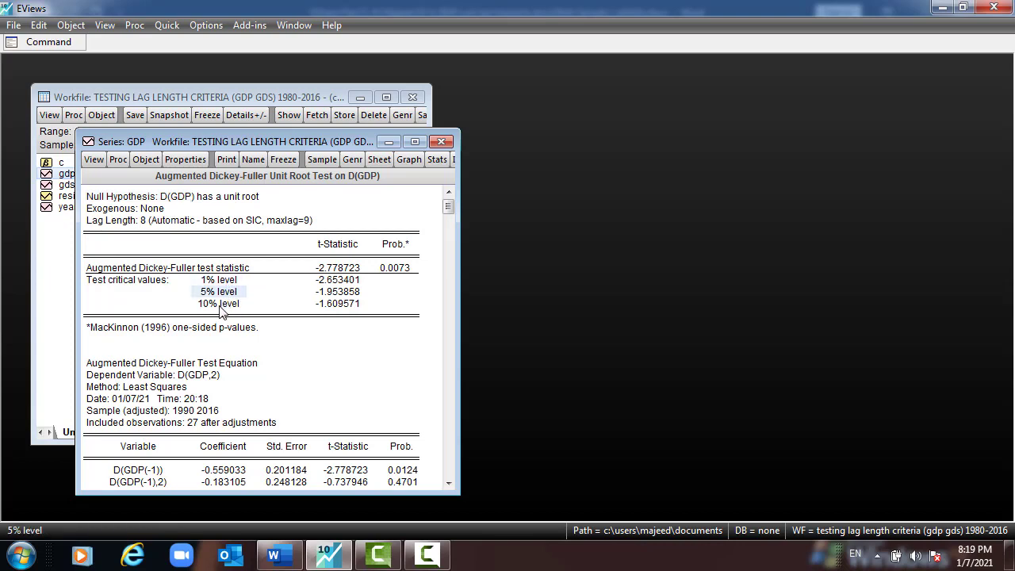
pyautogui.click(223, 306)
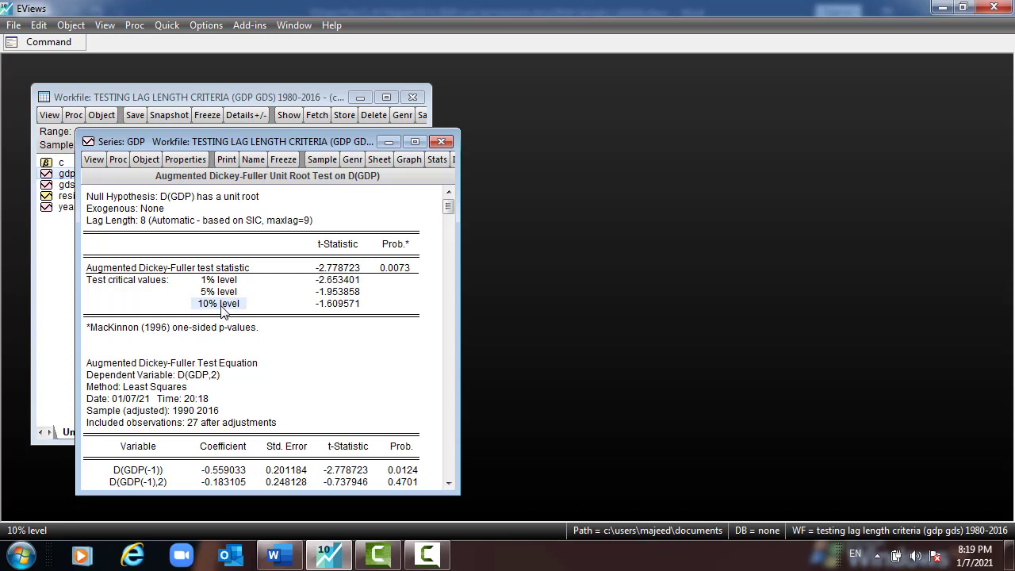
pyautogui.click(244, 282)
pyautogui.click(234, 294)
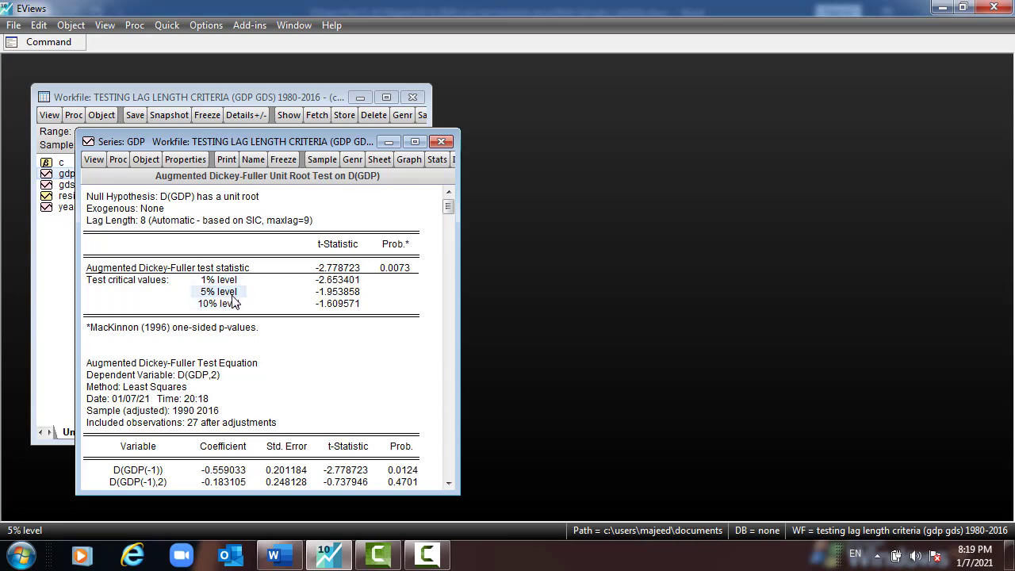
pyautogui.click(385, 270)
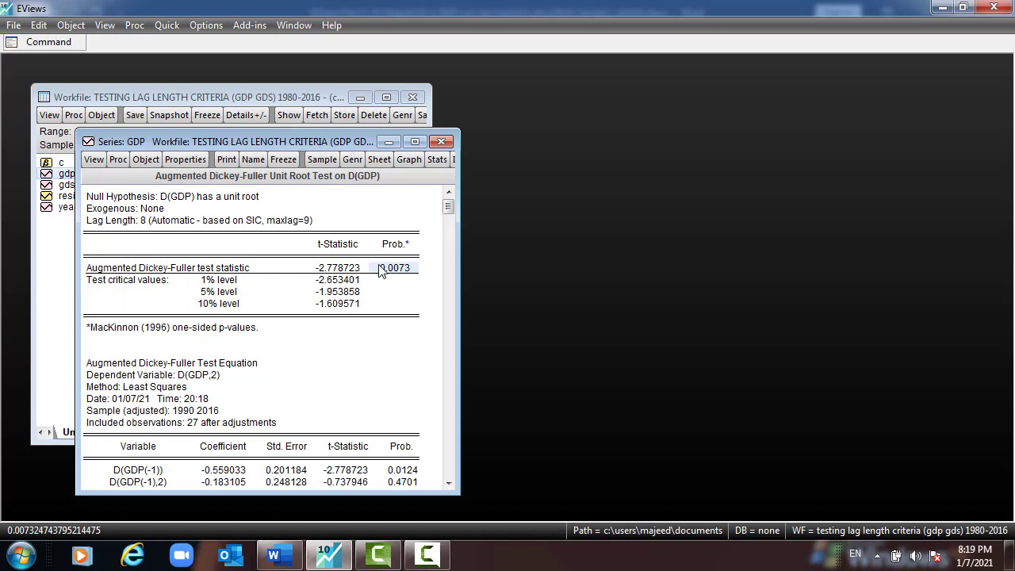